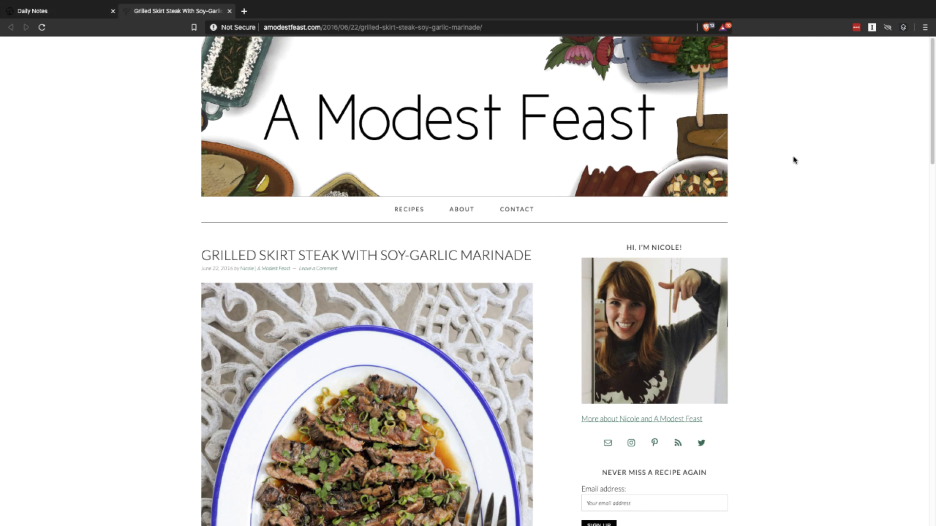
- Scroll through the Grilled Skirt Steak with Soy-Garlic Marinade post, reloading it once
scroll(795, 159, down, 3)
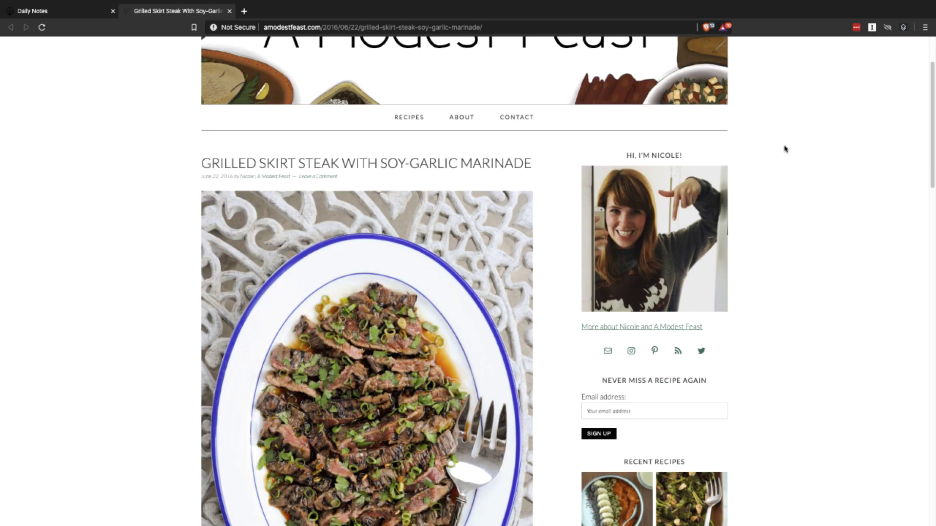
scroll(799, 161, down, 5)
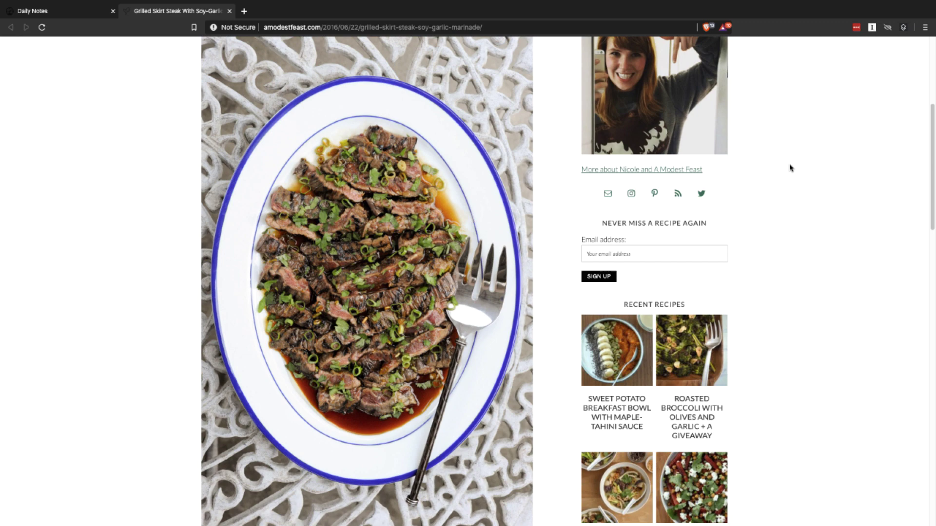
scroll(794, 163, down, 10)
scroll(783, 159, down, 2)
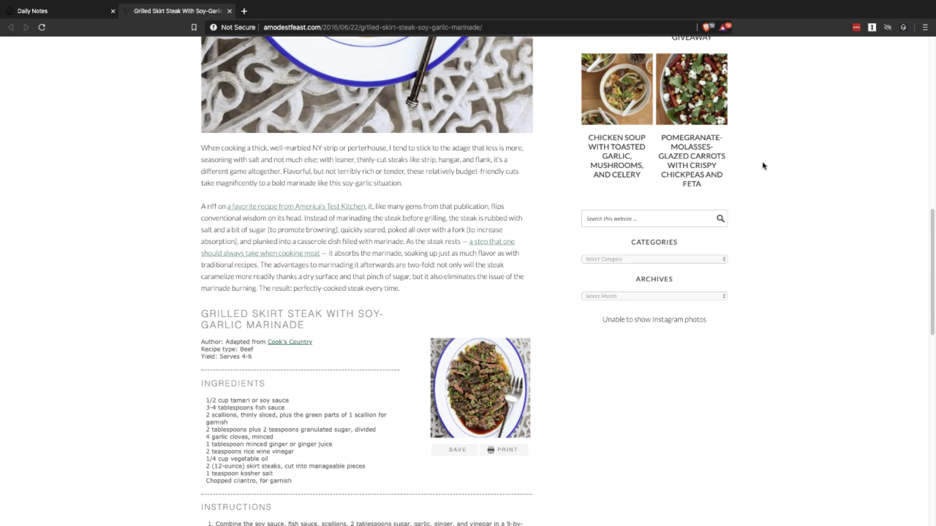
key(ctrl+r)
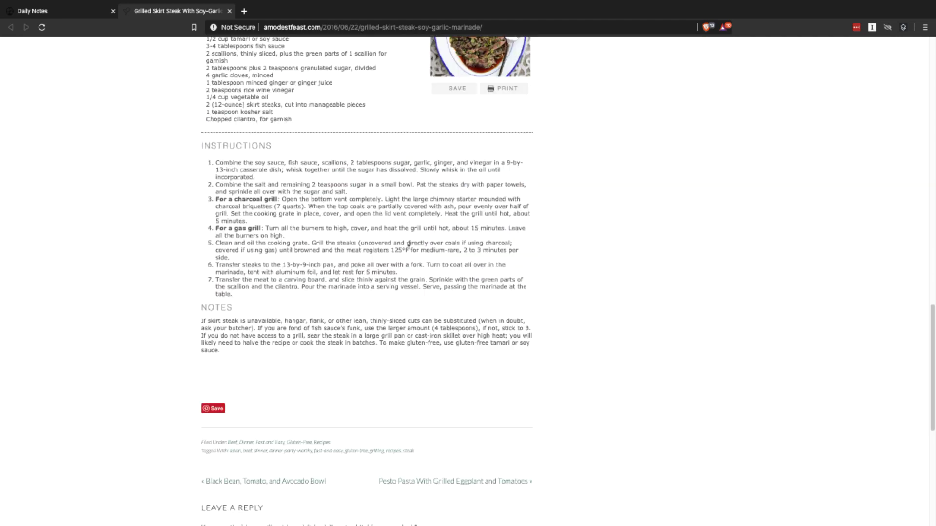
scroll(357, 264, down, 2)
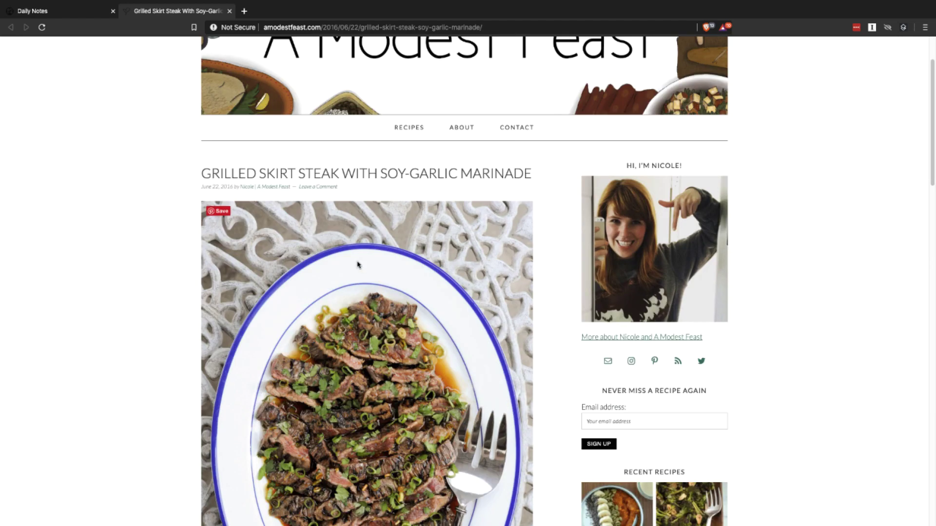
scroll(357, 265, down, 3)
scroll(358, 265, up, 3)
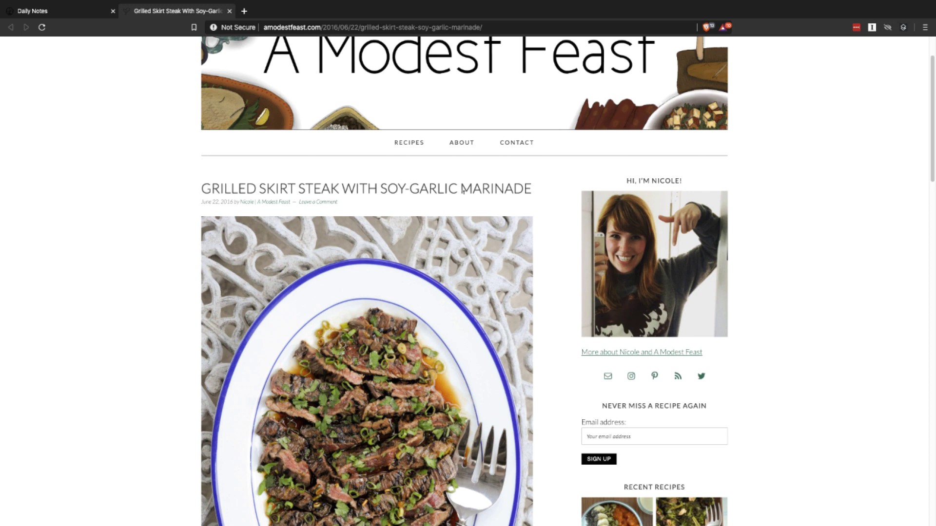
- Start a [[ page link in the empty April 7th, 2020 daily note block
click(37, 11)
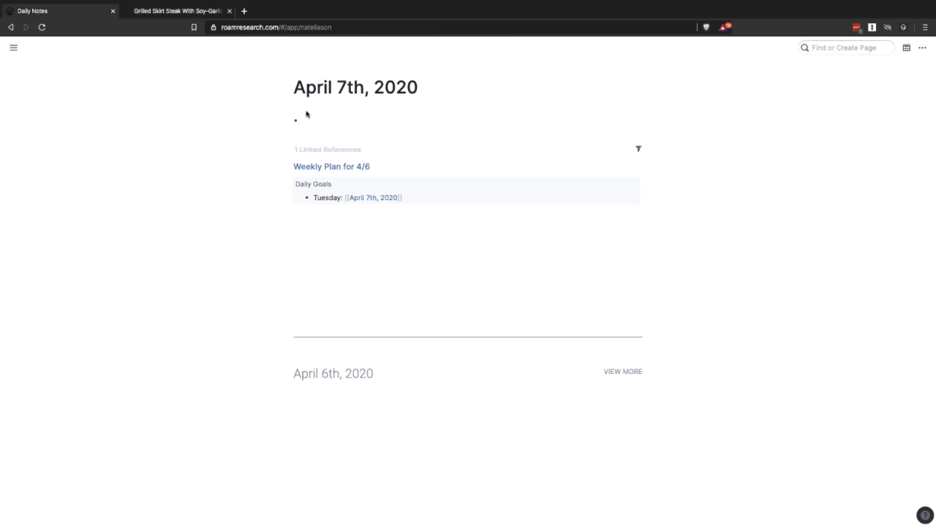
click(350, 113)
text([[)
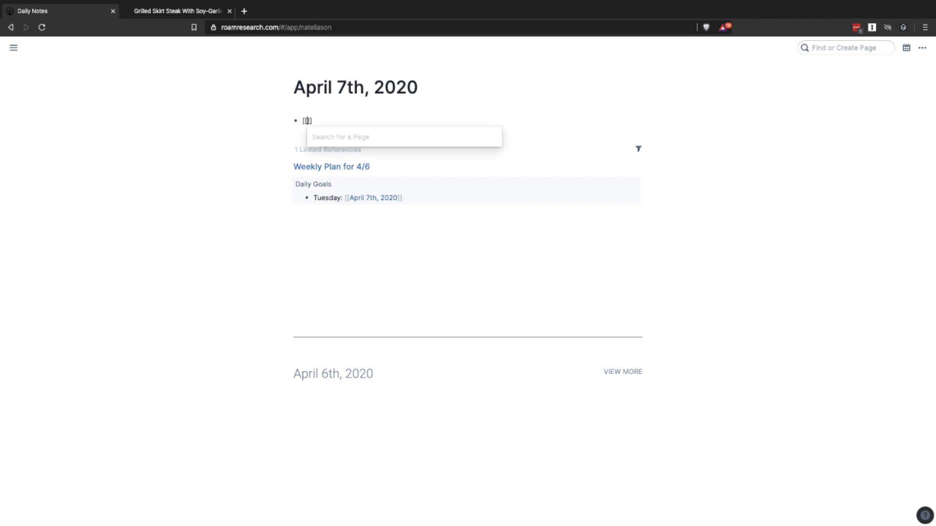
text(gr)
key(BackSpace)
key(BackSpace)
- Paste the copied blog title into the link and open the new recipe page
key(ctrl+Tab)
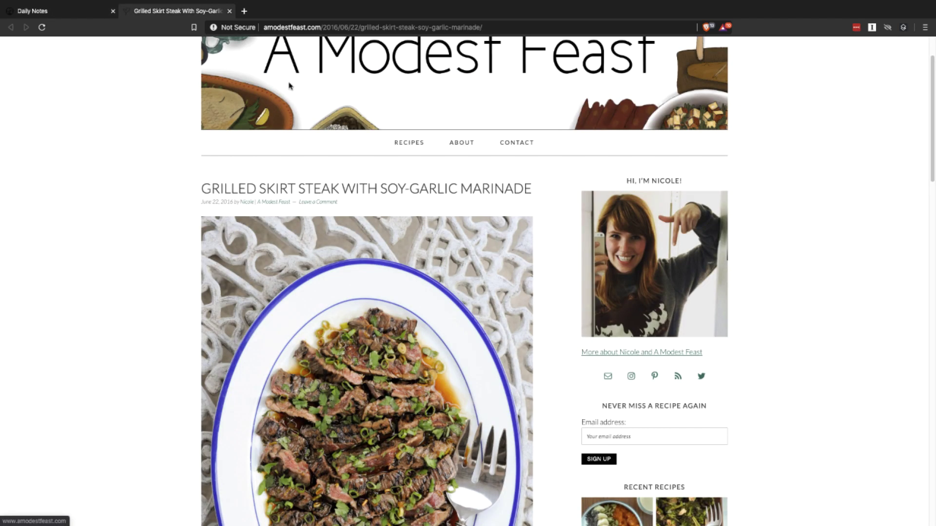
drag(201, 188, 531, 189)
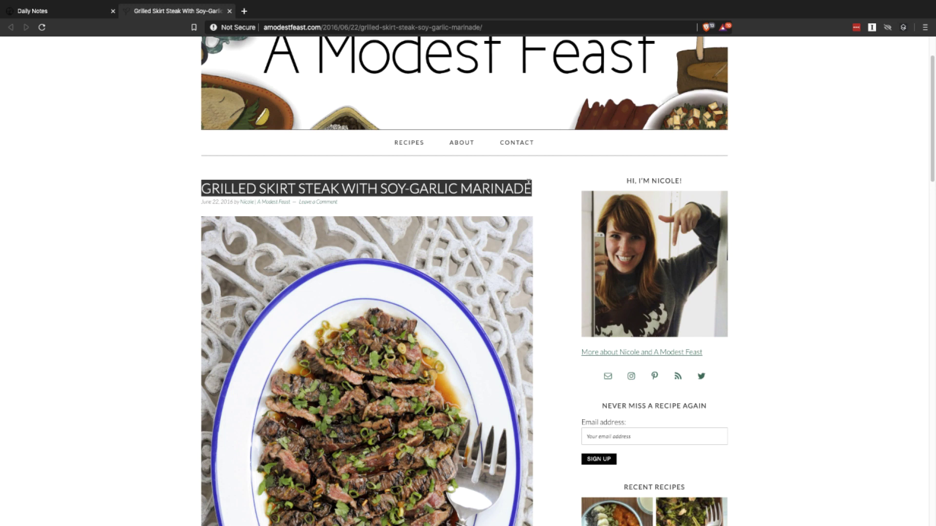
key(super+c)
key(ctrl+shift+Tab)
key(ctrl+v)
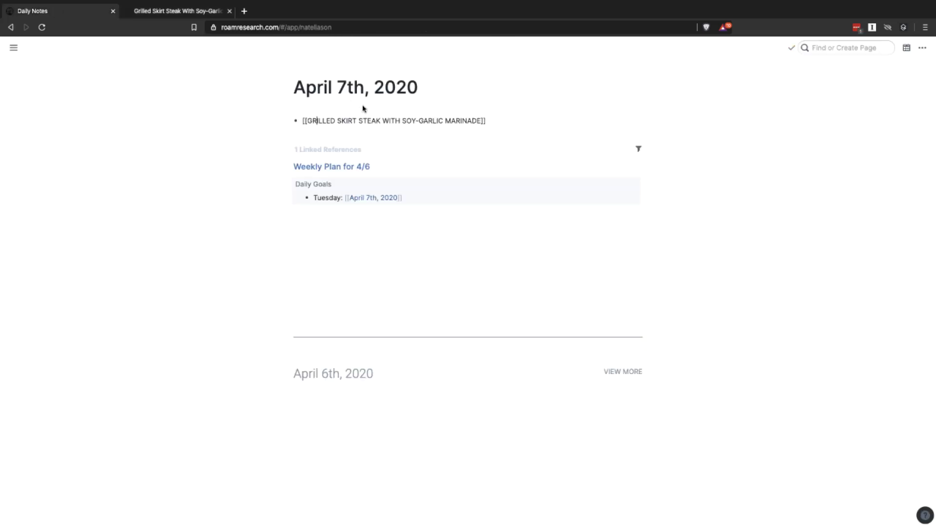
key(ctrl+o)
click(375, 154)
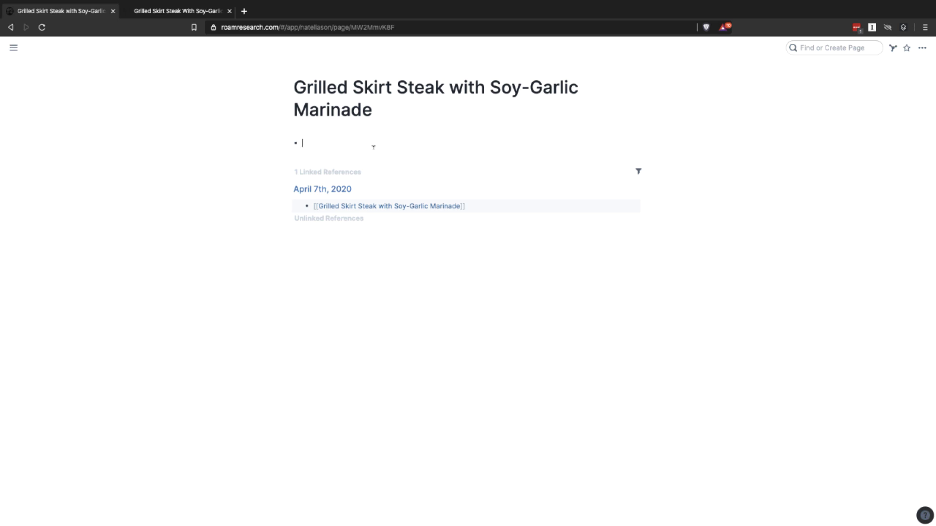
- Add Tags::, Ingredients::, Tools:: and Source:: blocks, tagging the page #Recipes #[[Skirt Steak]]
text(xrd)
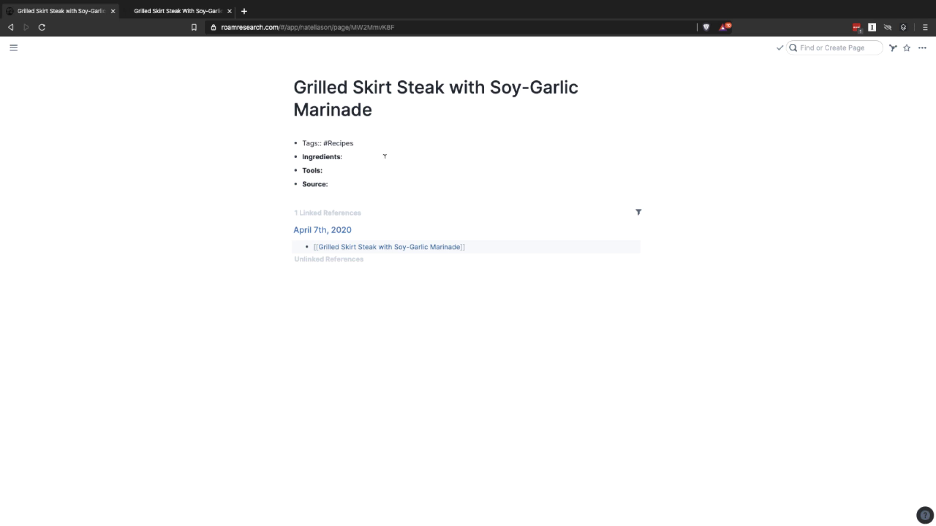
click(384, 157)
click(390, 148)
text(#[[Skirt Steak)
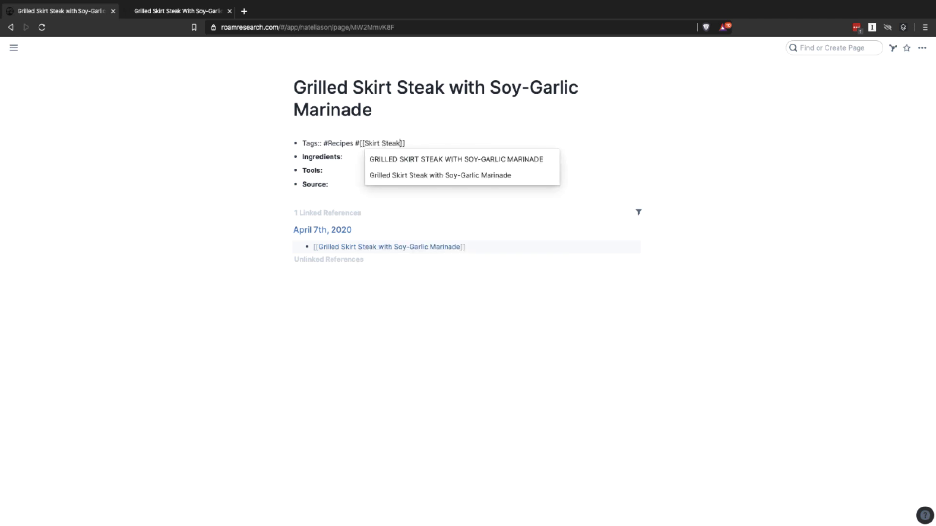
key(Escape)
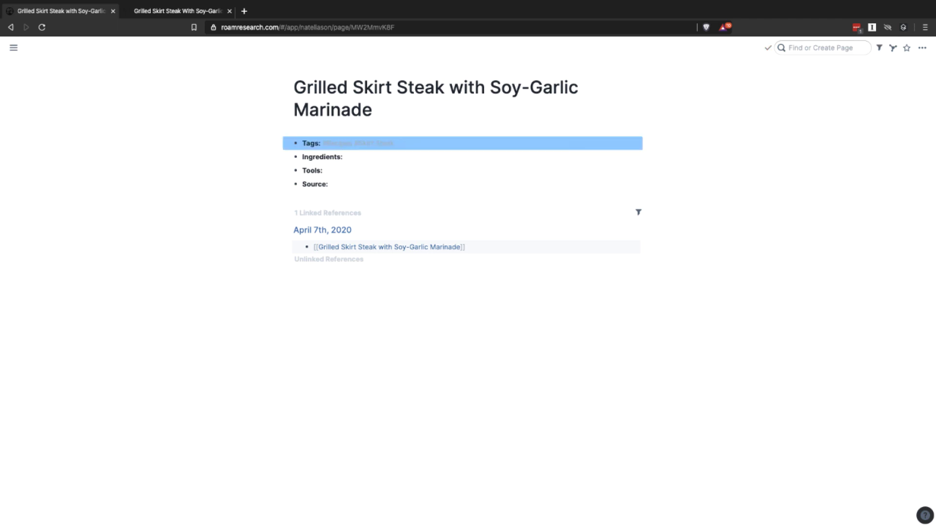
click(440, 141)
click(505, 170)
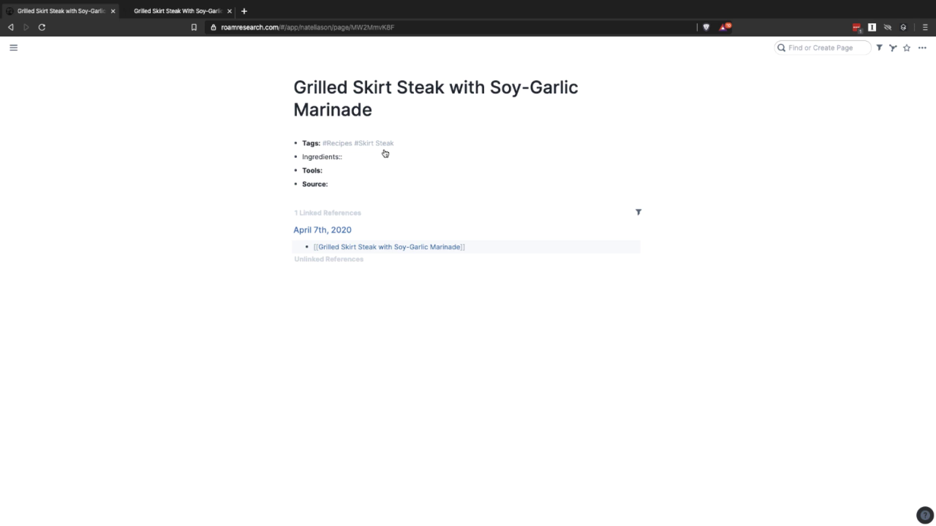
click(171, 10)
- Paste the eleven blog ingredients, from 1/2 cup tamari to chopped cilantro, nested under Ingredients::
scroll(338, 257, down, 5)
scroll(338, 257, down, 9)
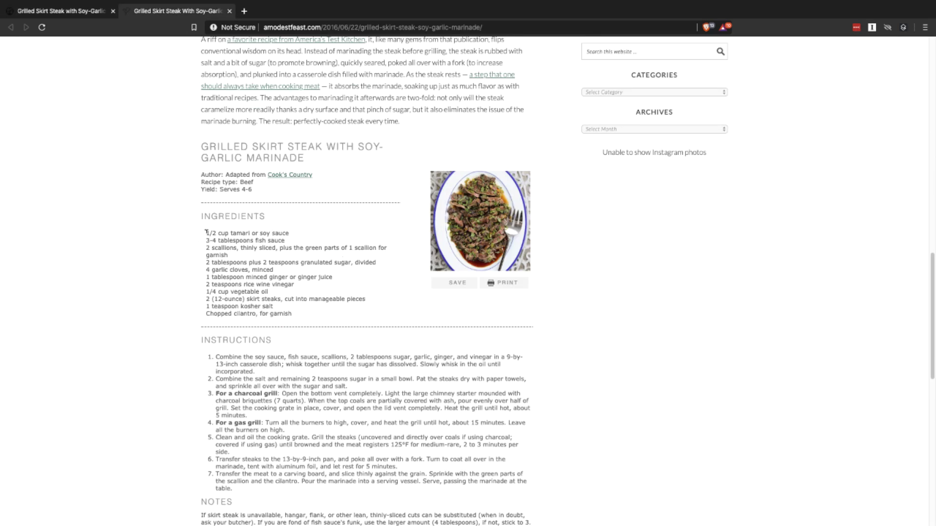
drag(205, 232, 321, 320)
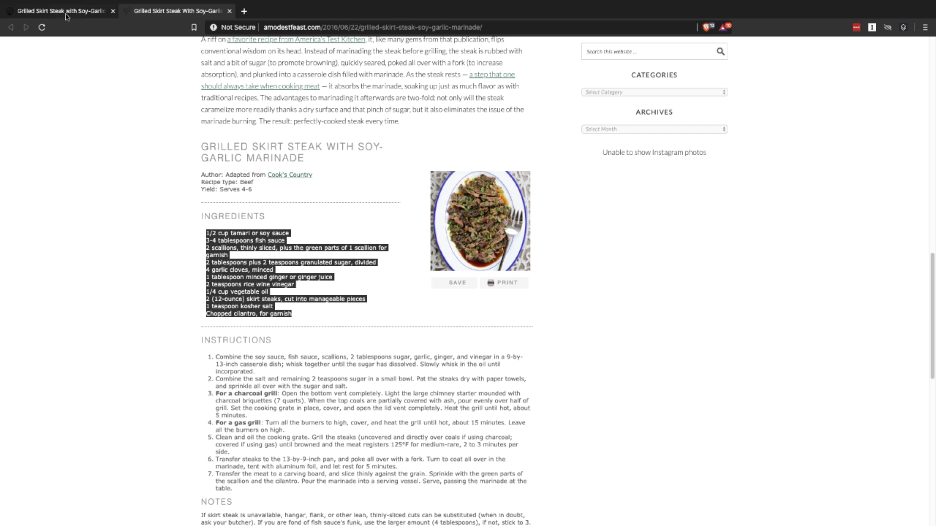
key(ctrl+shift+Tab)
key(Return)
key(Tab)
key(ctrl+v)
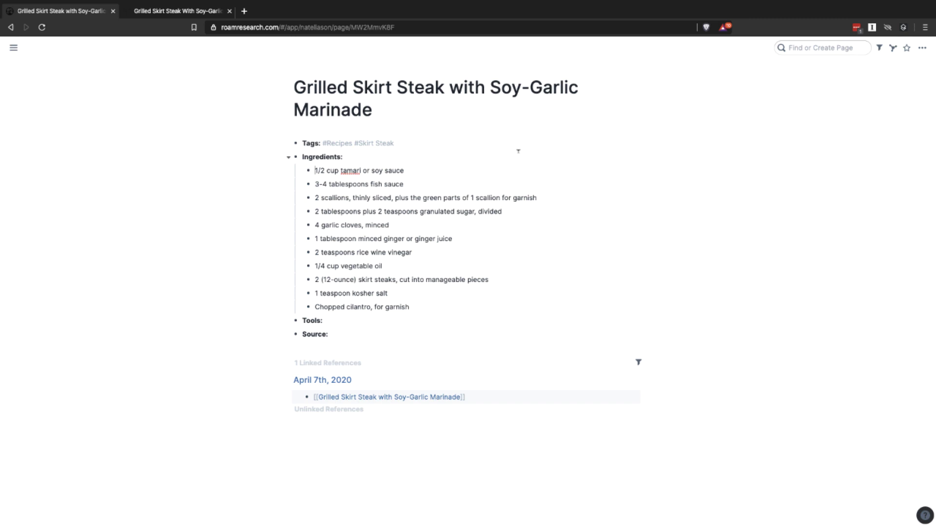
drag(403, 205, 366, 274)
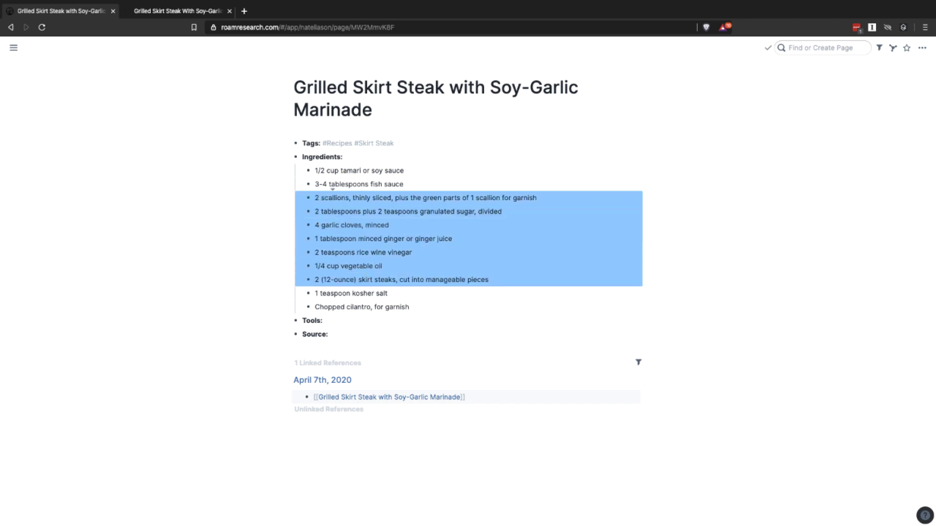
click(334, 171)
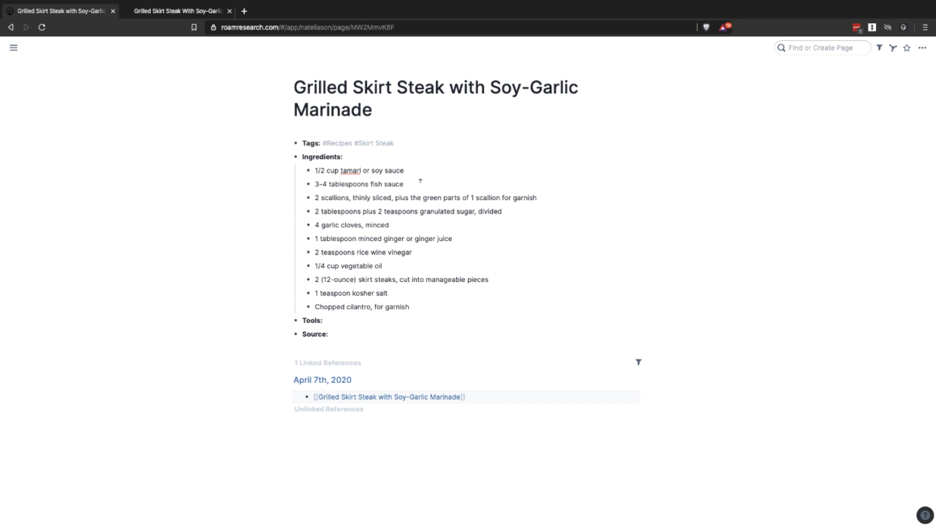
- Turn Tamari, Fish Sauce, Garlic, Skirt Steak and Cilantro into page links, then review the blog
key(Right)
key(Right)
key(Right)
key(Right)
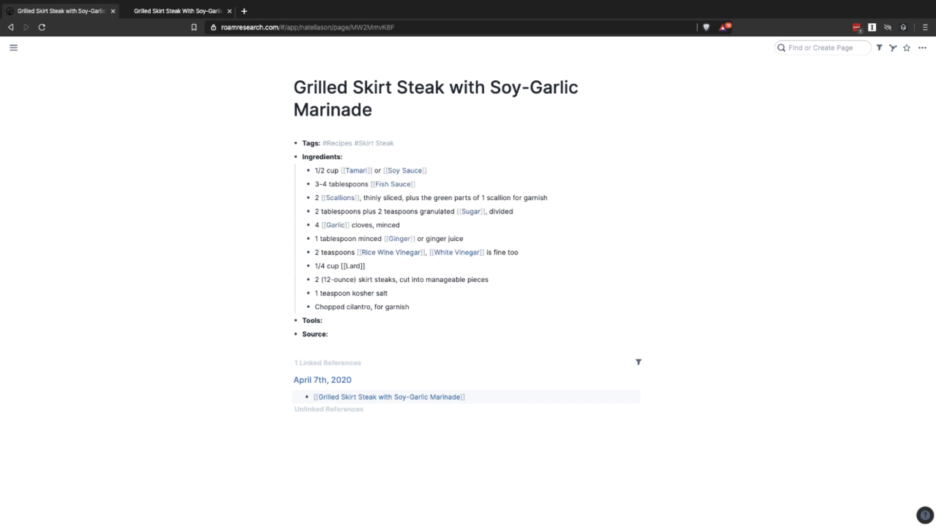
key(Up)
key(Up)
key(Up)
key(Up)
key(Up)
key(Down)
key(Down)
key(Down)
key(Down)
key(Down)
key(Down)
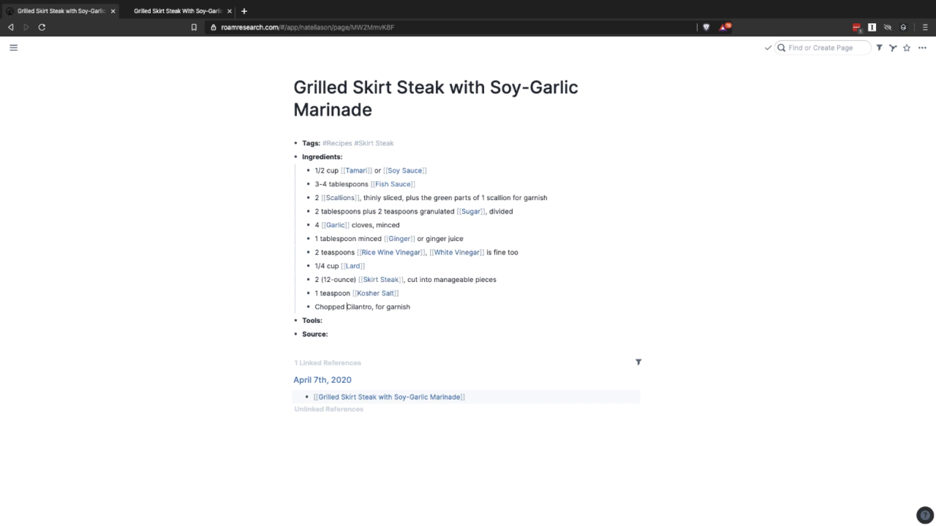
text([[)
key(Escape)
click(356, 319)
key(ctrl+Tab)
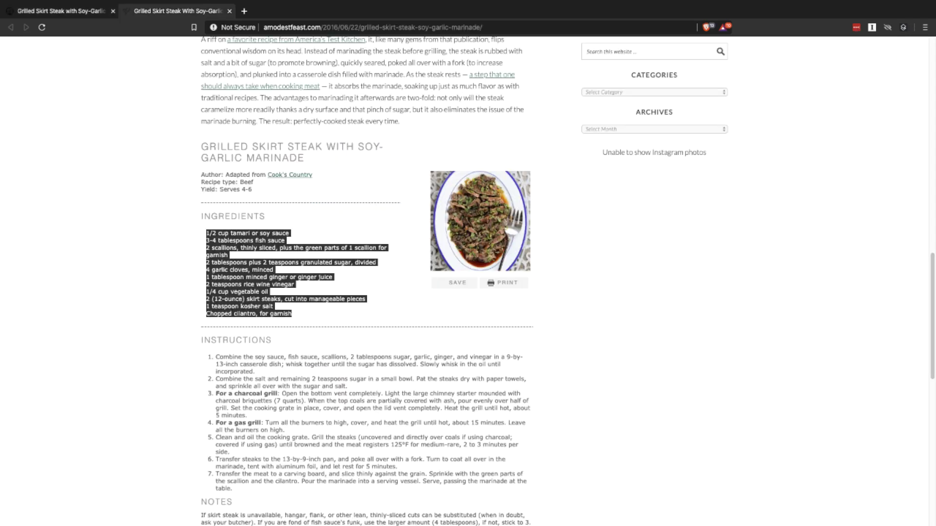
scroll(357, 328, down, 2)
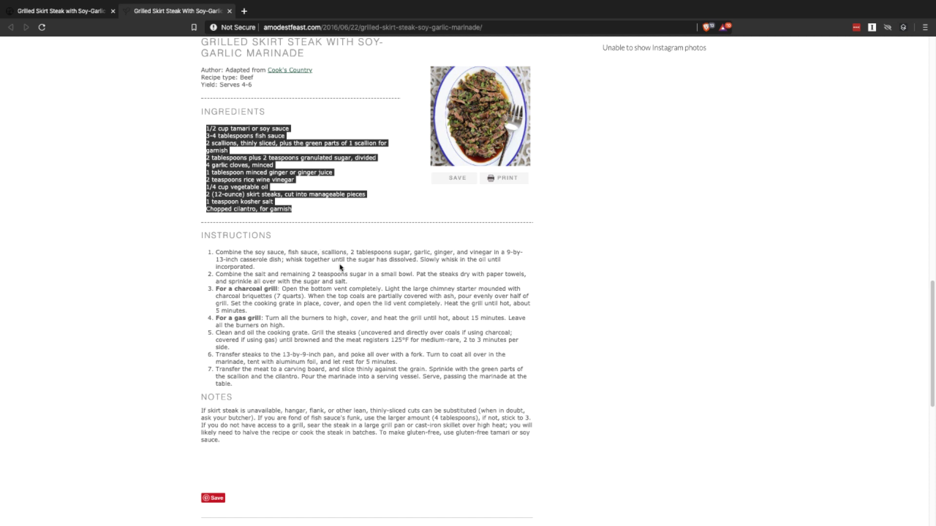
- List [[Casserole Dish]] and [[Grill]] after Tools::
key(ctrl+shift+Tab)
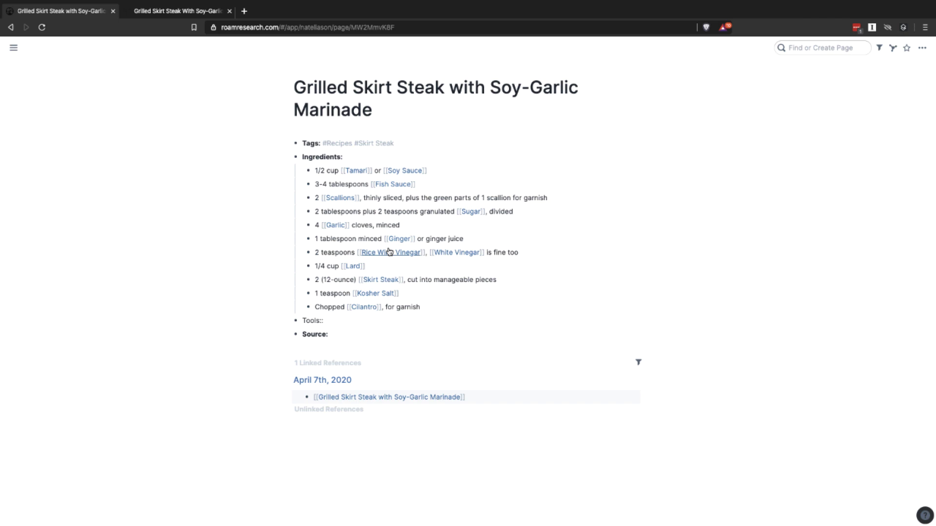
text([[Casserole Dish)
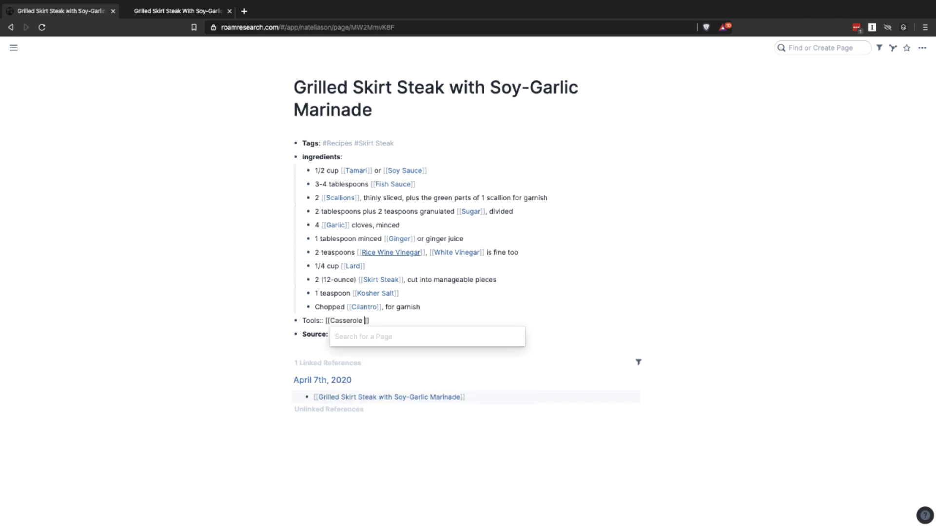
text(]] [[Grill)
key(Escape)
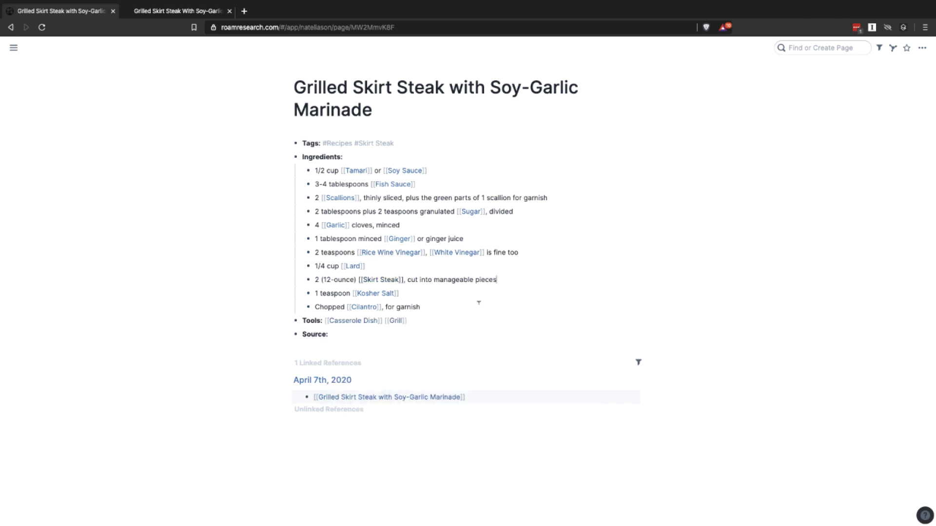
- Fill Source:: with the blog recipe's URL
click(204, 14)
click(278, 28)
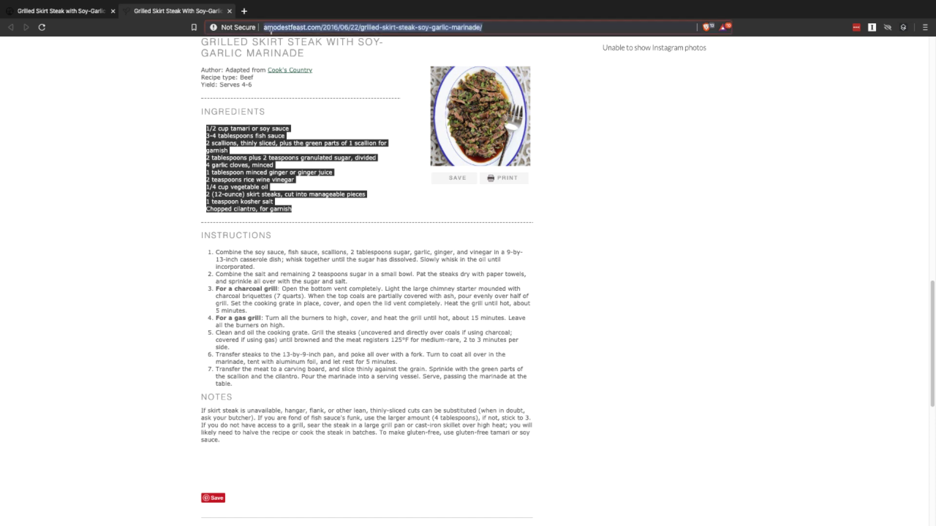
key(ctrl+c)
click(57, 14)
click(331, 333)
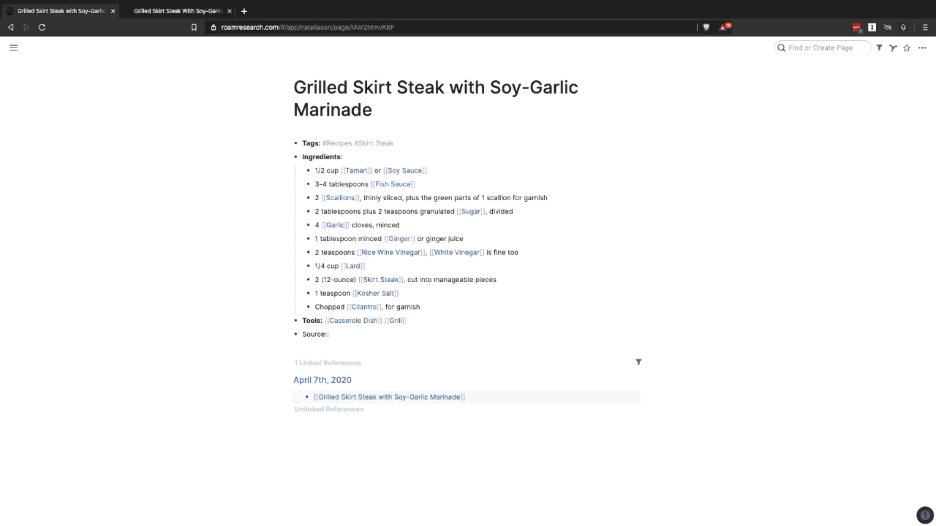
key(ctrl+v)
key(Return)
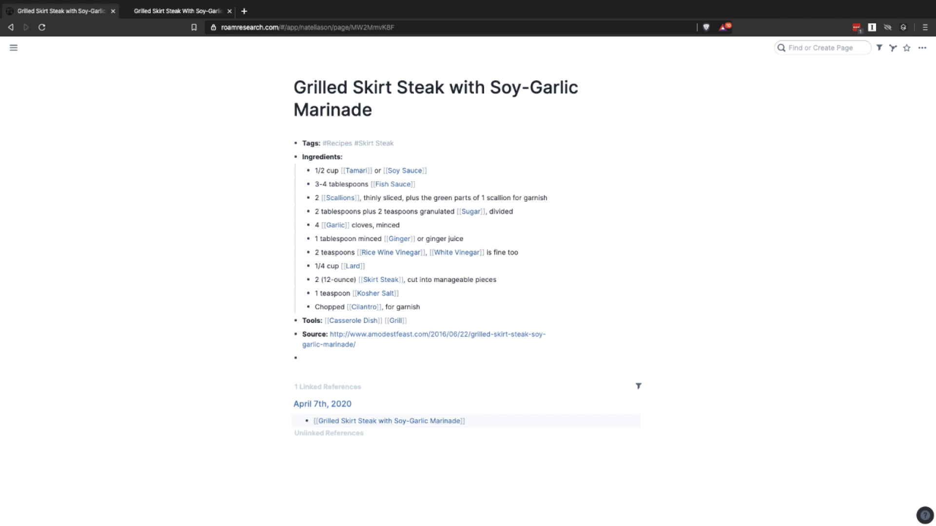
- Add a :hiccup [:hr] divider and copy the seven instruction steps from the blog
text(:hiccup)
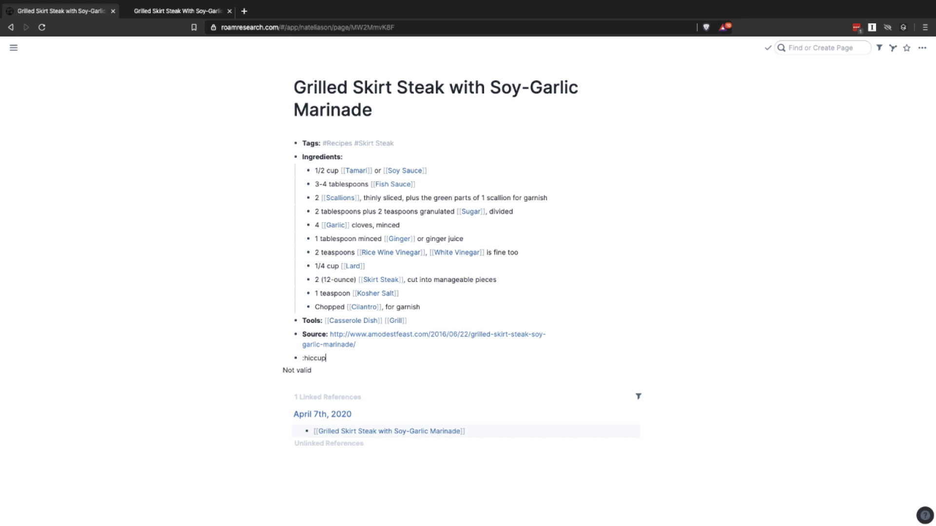
text( [:hr])
key(Return)
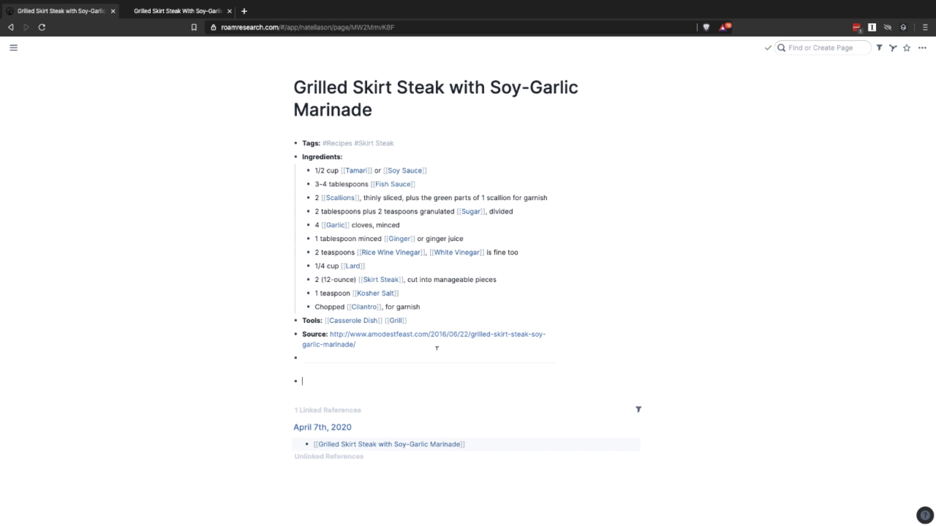
key(ctrl+Tab)
scroll(271, 213, down, 2)
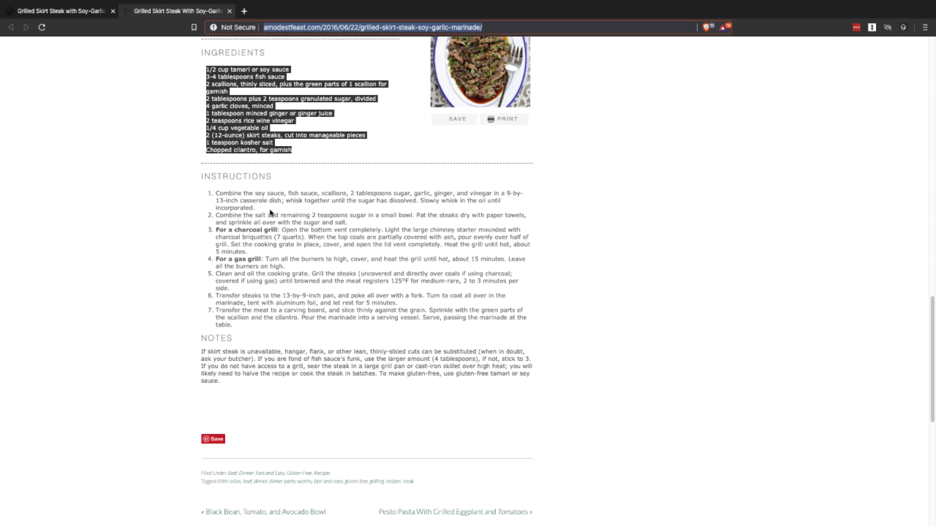
drag(216, 193, 273, 326)
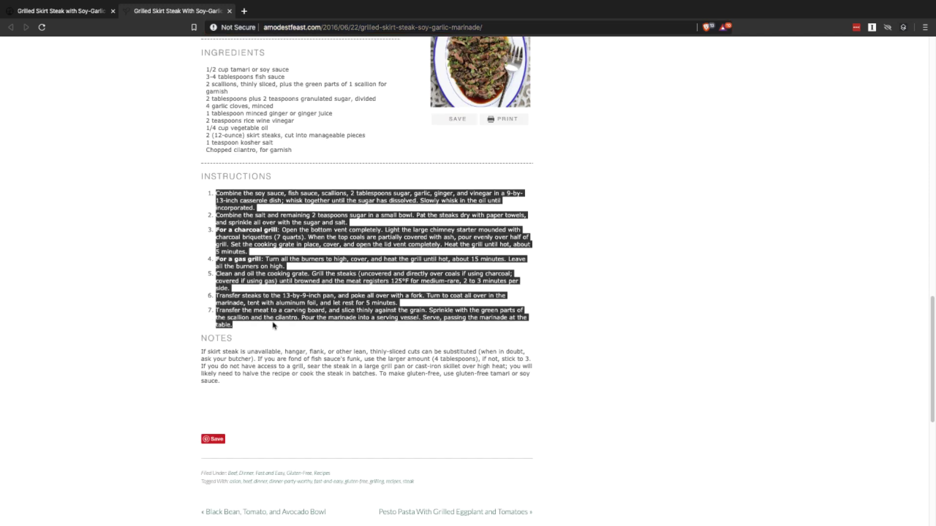
key(ctrl+c)
- Paste the seven instruction steps onto the Roam recipe page
click(78, 10)
key(ctrl+v)
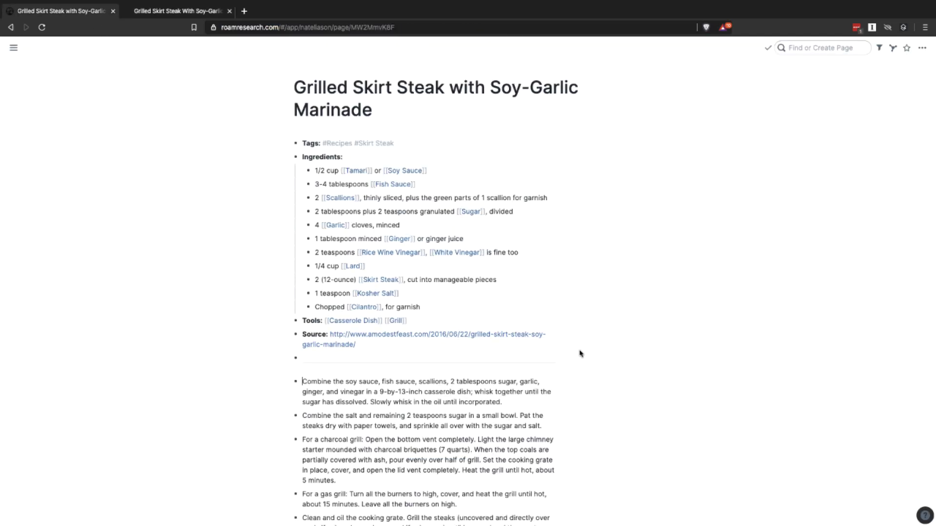
scroll(580, 353, down, 5)
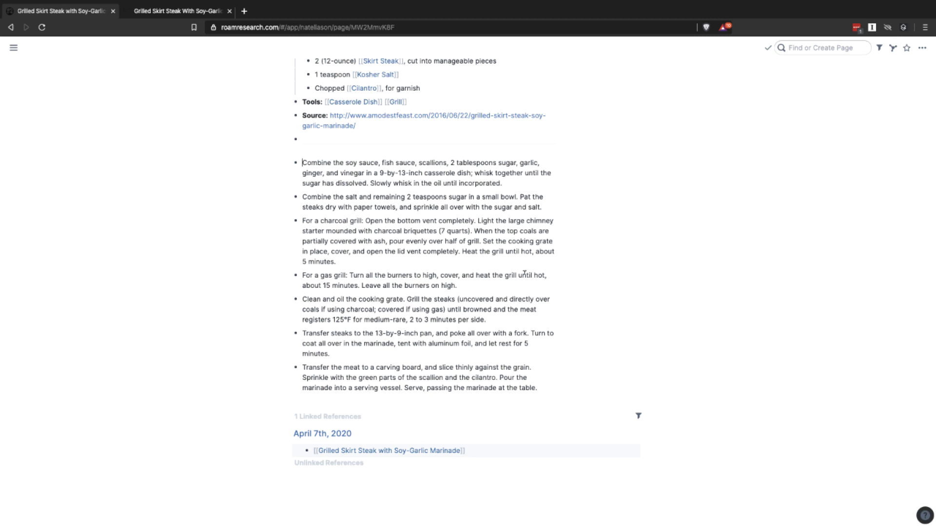
scroll(524, 274, up, 5)
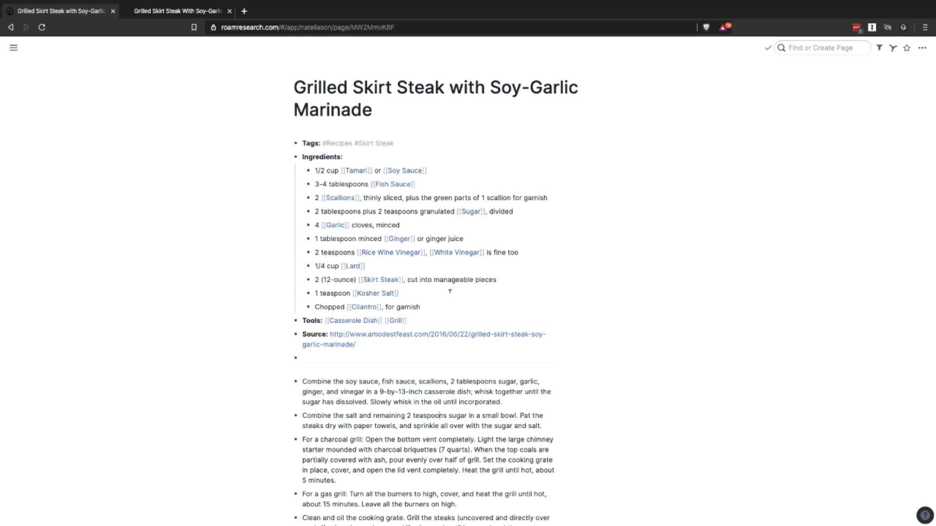
scroll(505, 301, down, 4)
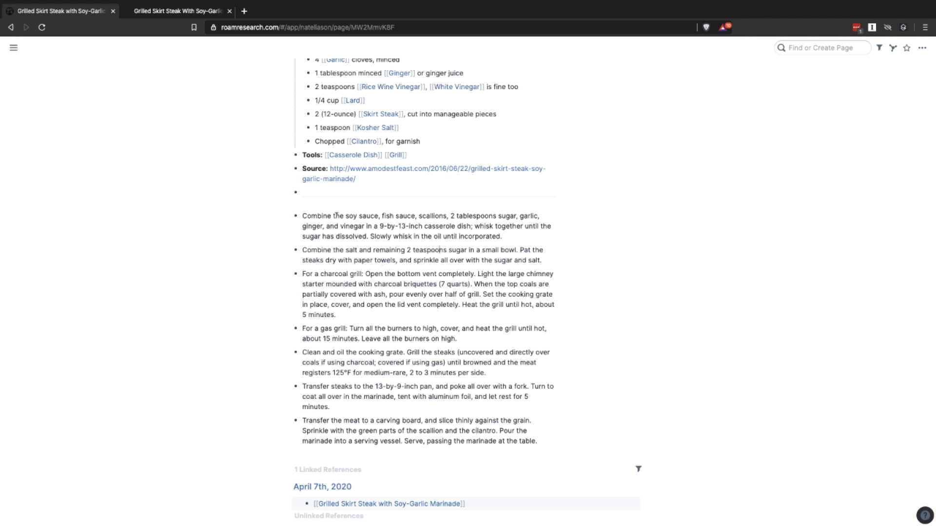
- Bold the 'For a charcoal grill' and 'For a gas grill' step labels with Ctrl+B
drag(355, 227, 430, 297)
click(430, 297)
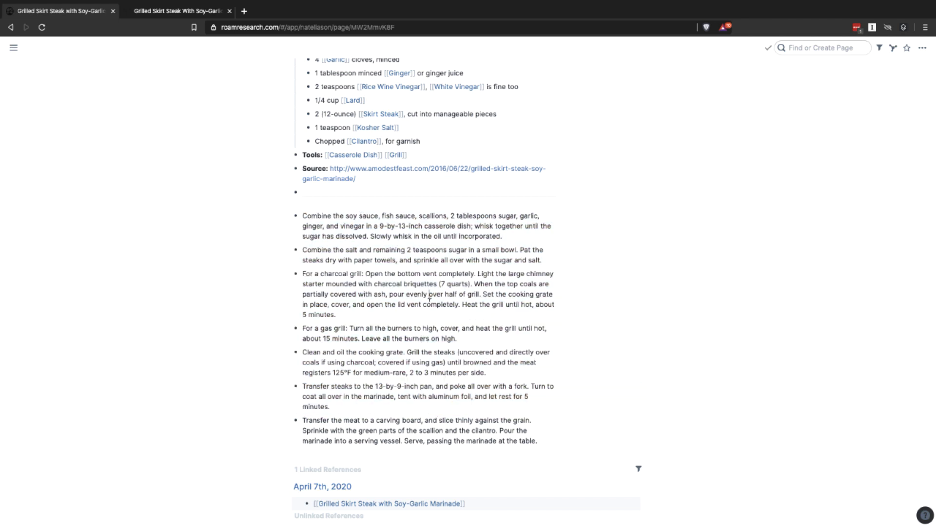
click(361, 273)
key(shift+Home)
key(ctrl+b)
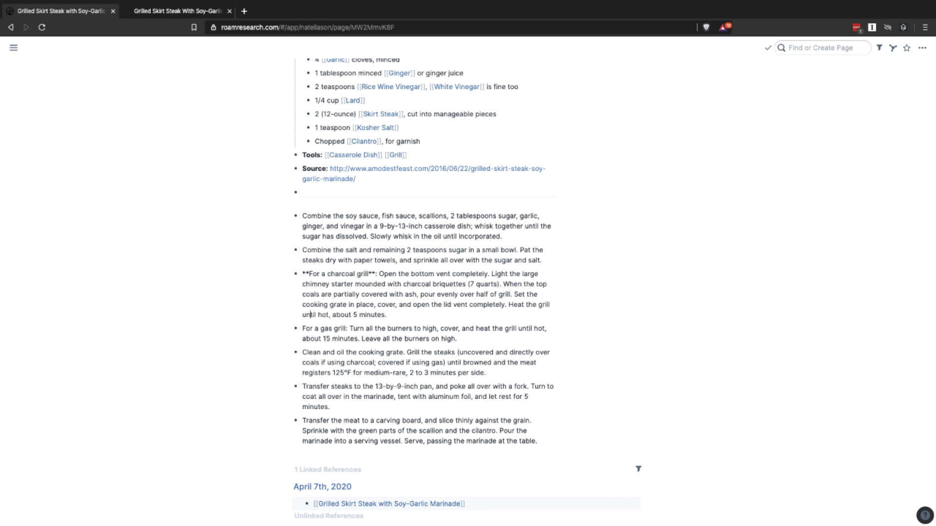
click(302, 329)
key(shift+Home)
key(ctrl+b)
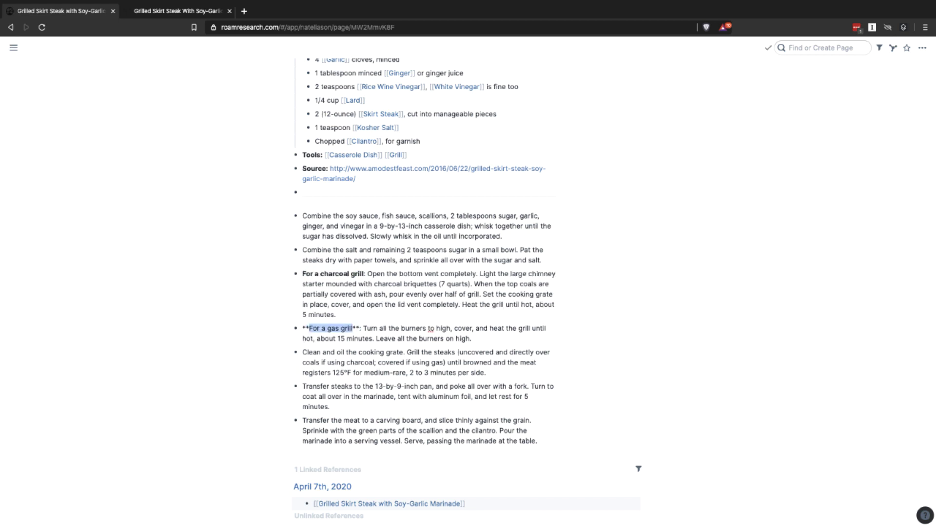
key(Up)
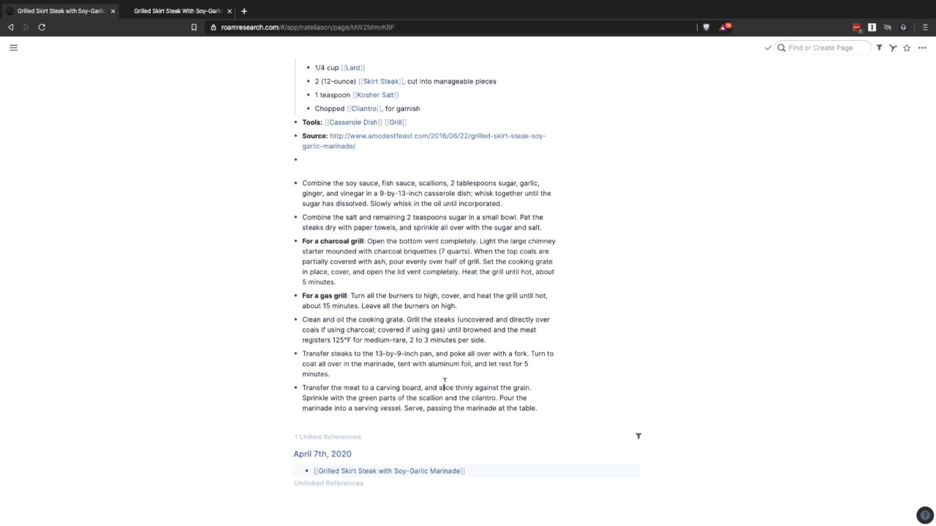
scroll(447, 379, up, 5)
scroll(436, 264, down, 5)
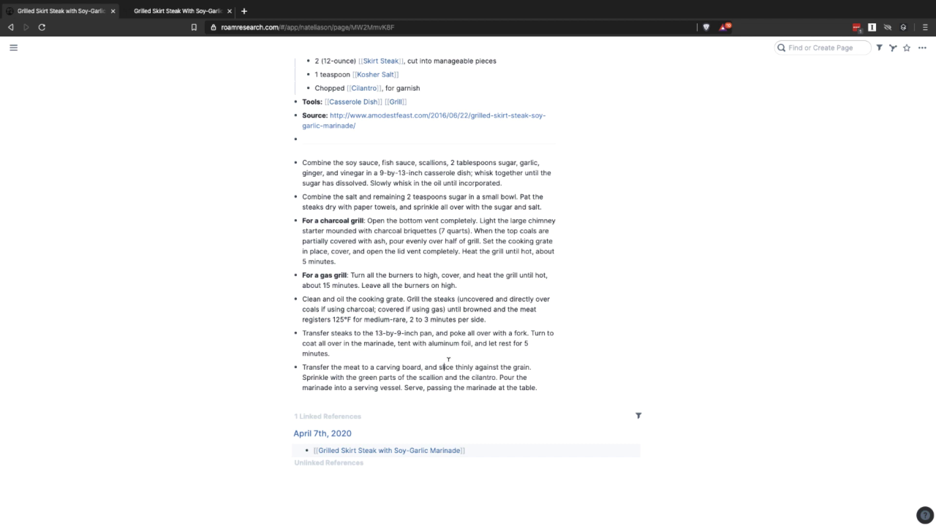
scroll(449, 359, up, 5)
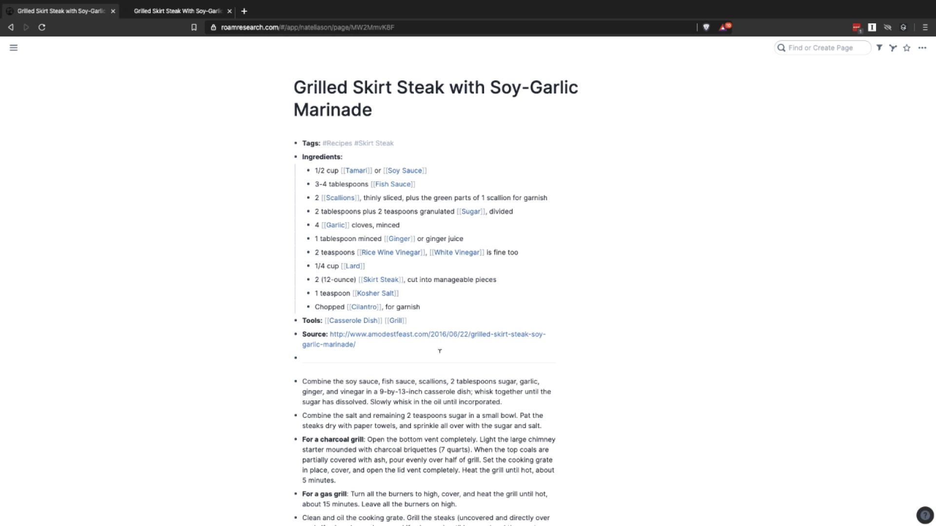
- Run the [[Ingredients]] + [[Rice]] query, open Intero Risotto, then go back with Alt+Left
click(323, 157)
click(473, 117)
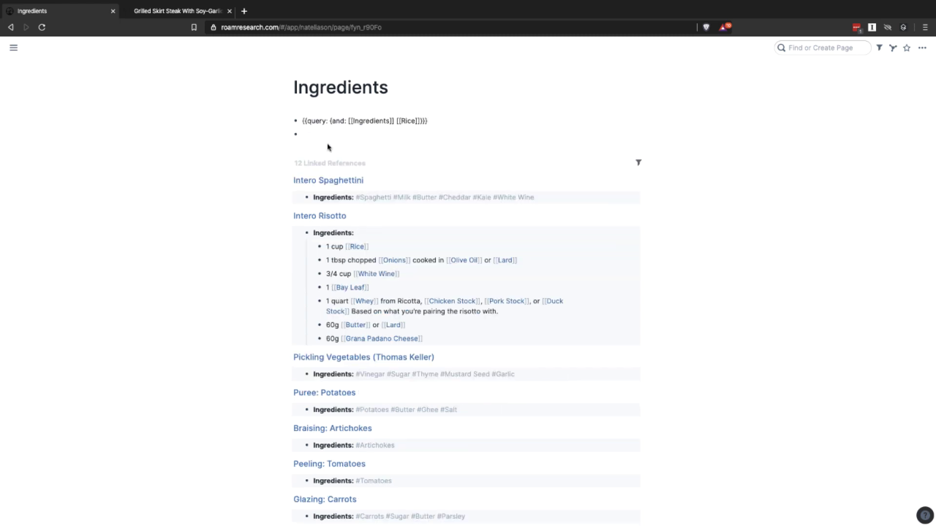
click(299, 233)
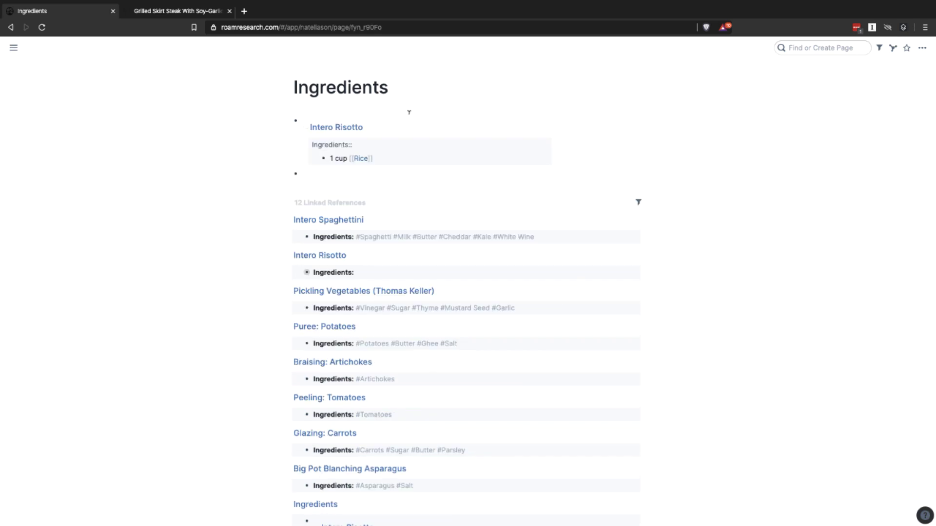
click(371, 122)
double_click(361, 121)
click(415, 121)
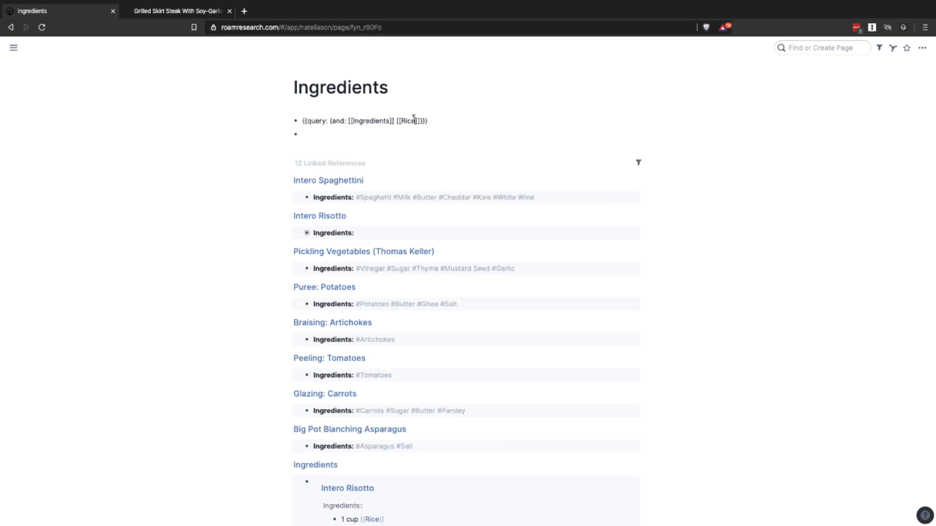
key(Escape)
click(356, 128)
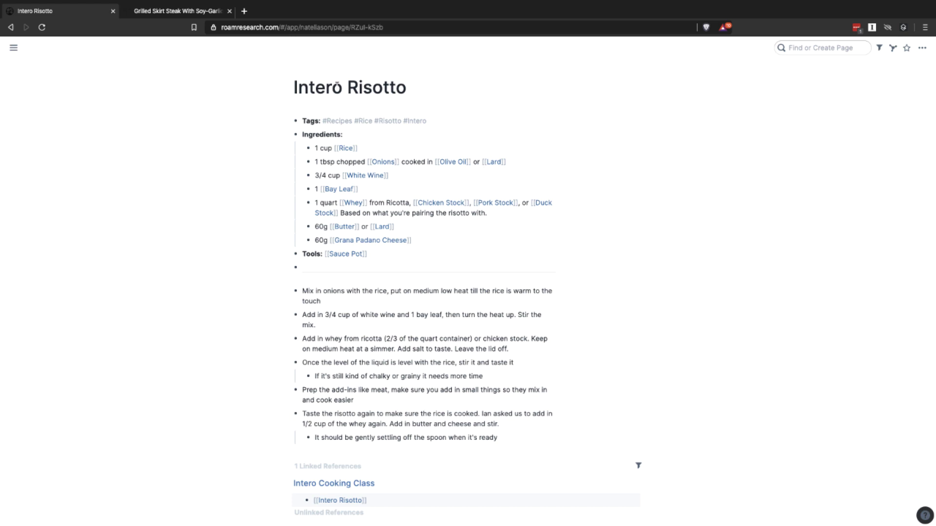
key(alt+Left)
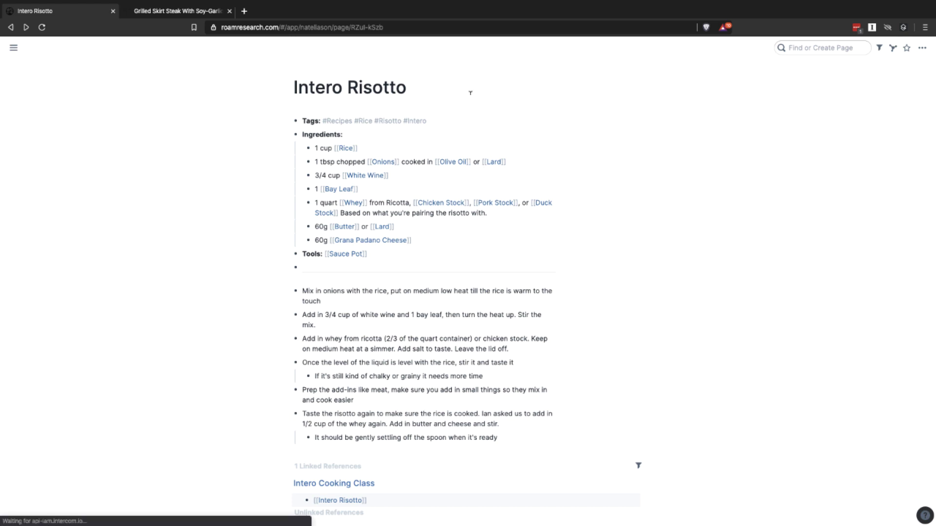
- Replace [[Rice]] with [[Skirt Steak]] in the Ingredients query and view the results
click(507, 118)
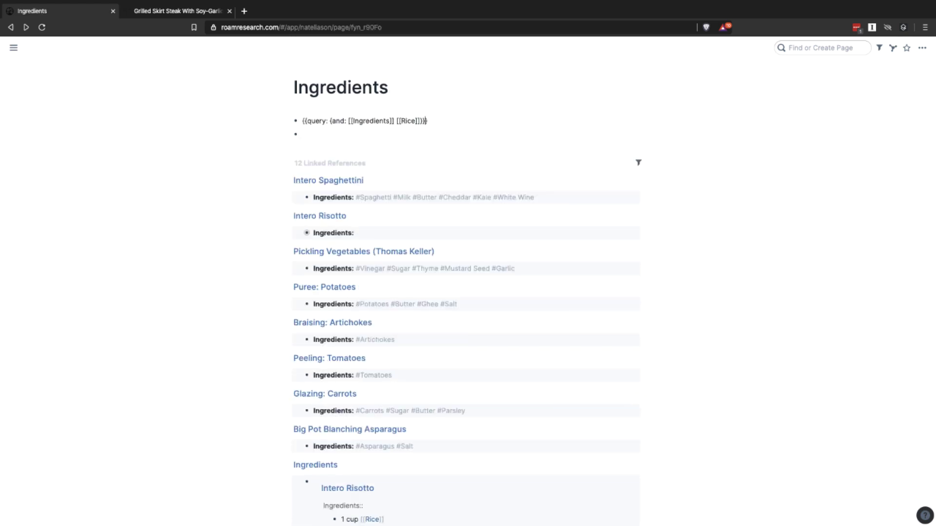
key(BackSpace)
key(BackSpace)
key(BackSpace)
key(BackSpace)
text(Skurt)
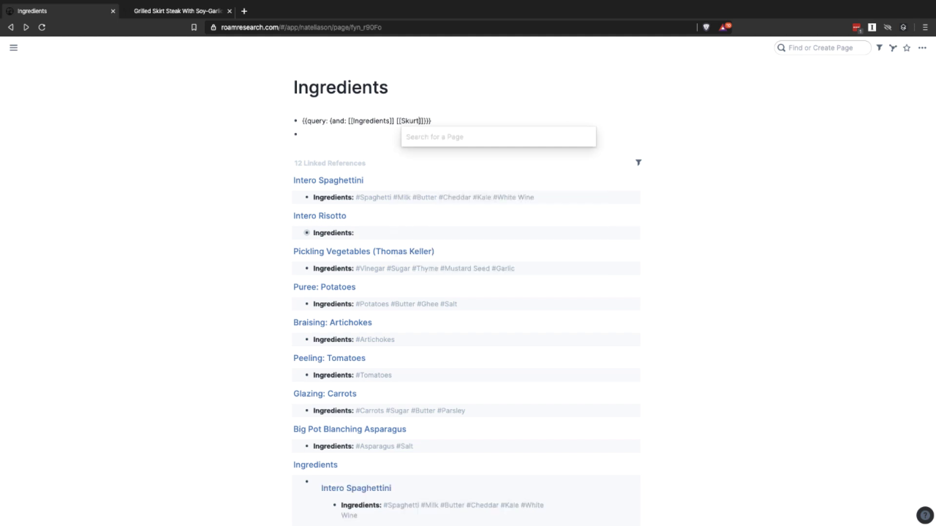
key(BackSpace)
key(BackSpace)
key(BackSpace)
text(irt)
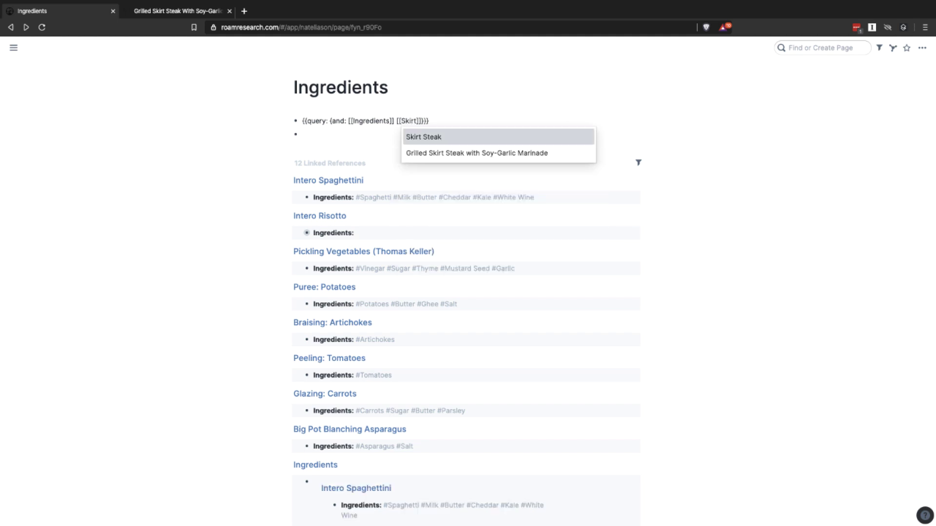
key(Return)
click(349, 147)
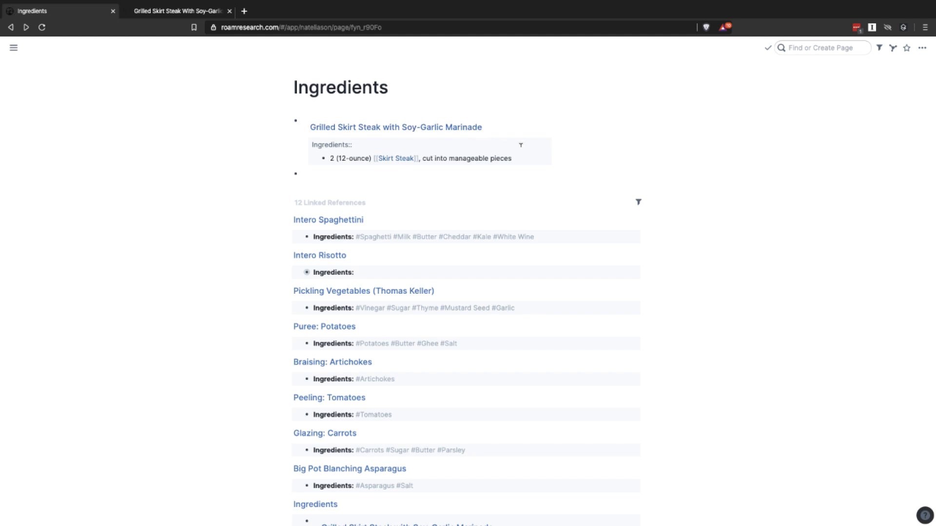
- Swap [[Skirt Steak]] for [[Artichokes]] in the query
click(535, 127)
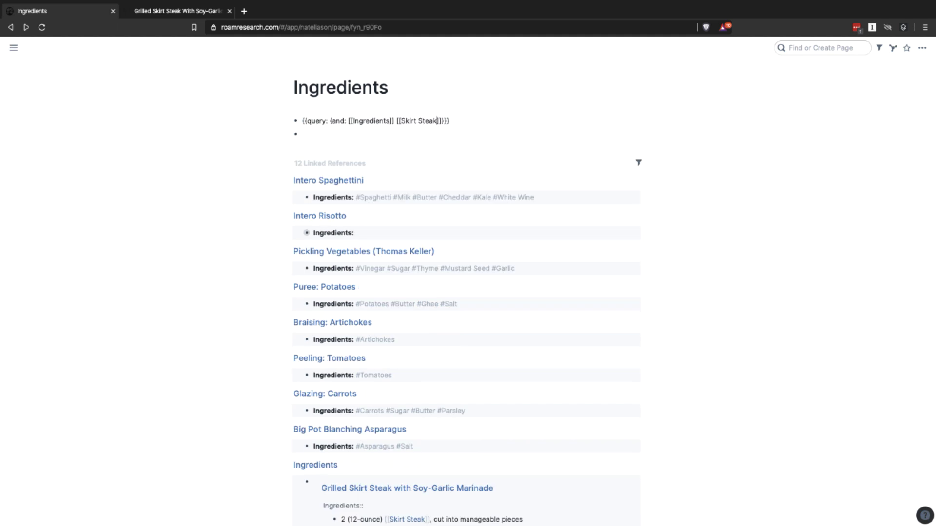
key(alt+BackSpace)
key(alt+BackSpace)
text(Articho)
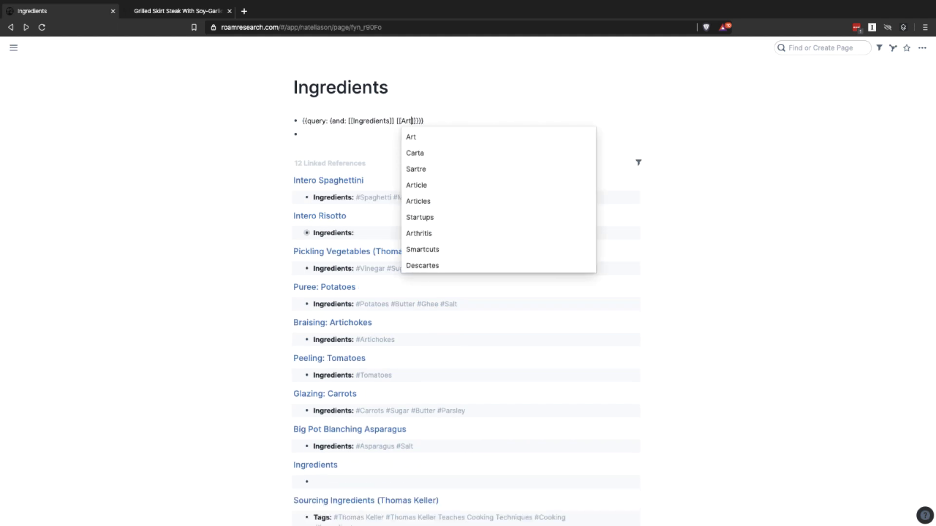
key(Return)
key(Down)
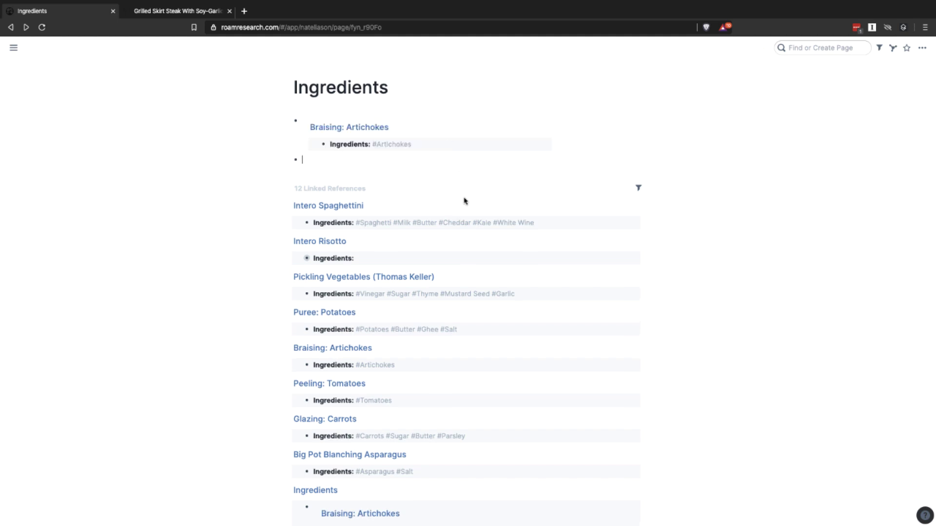
key(Up)
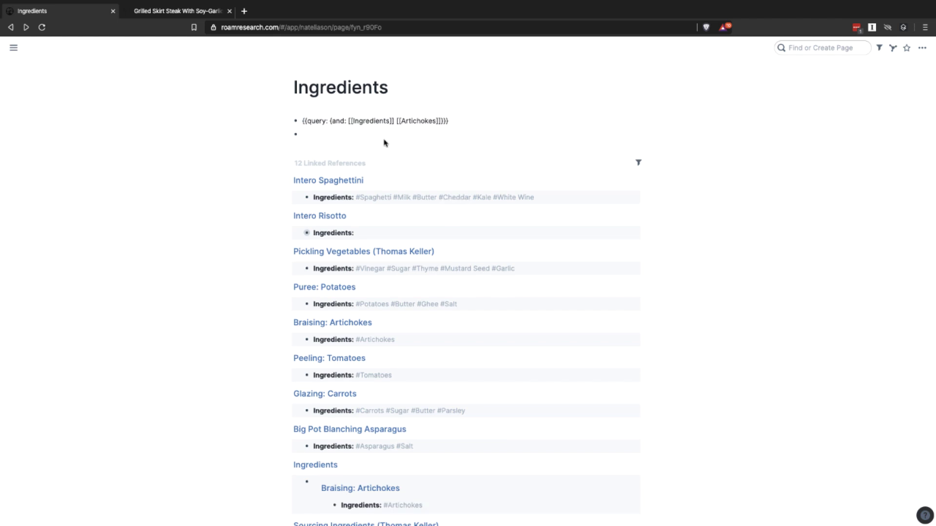
- Open the Intero Risotto recipe page from the query results and look it over
click(320, 216)
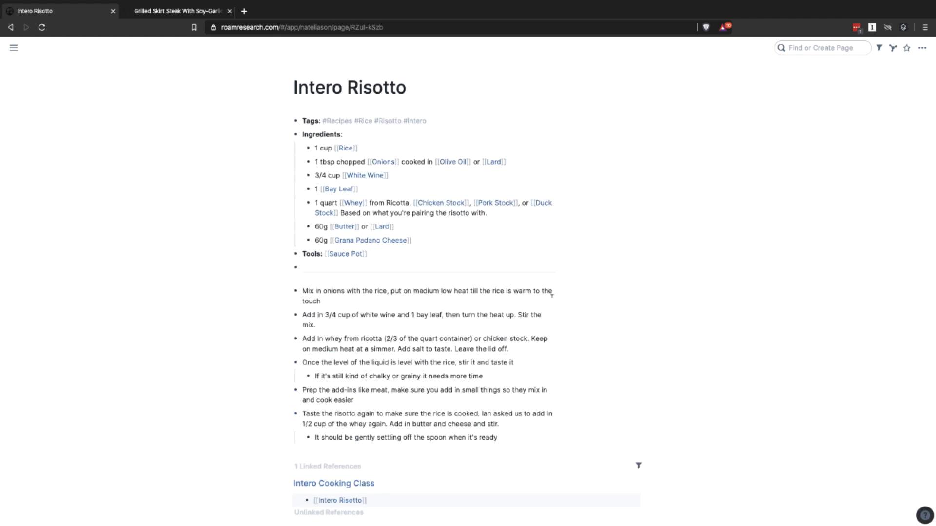
scroll(448, 300, down, 1)
scroll(491, 276, up, 1)
scroll(405, 124, down, 3)
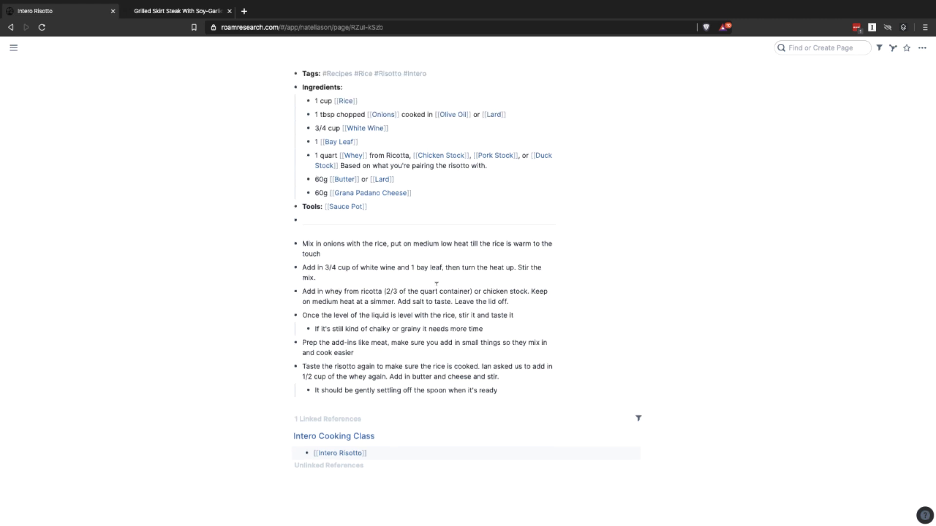
scroll(436, 284, up, 3)
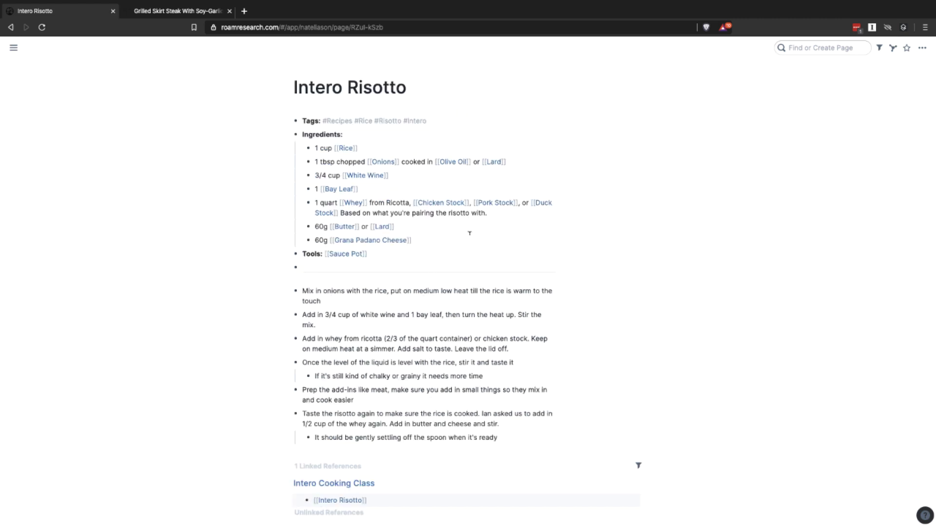
- Add #[[Gluten Free]] to the Tags line after #Intero
click(472, 115)
text(#)
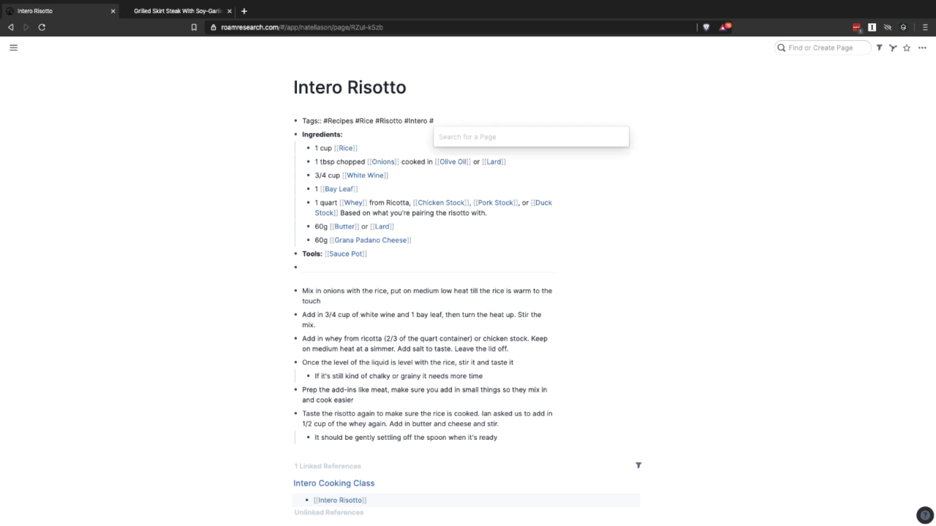
text(Paleo)
key(BackSpace)
key(BackSpace)
key(BackSpace)
key(BackSpace)
key(BackSpace)
key(BackSpace)
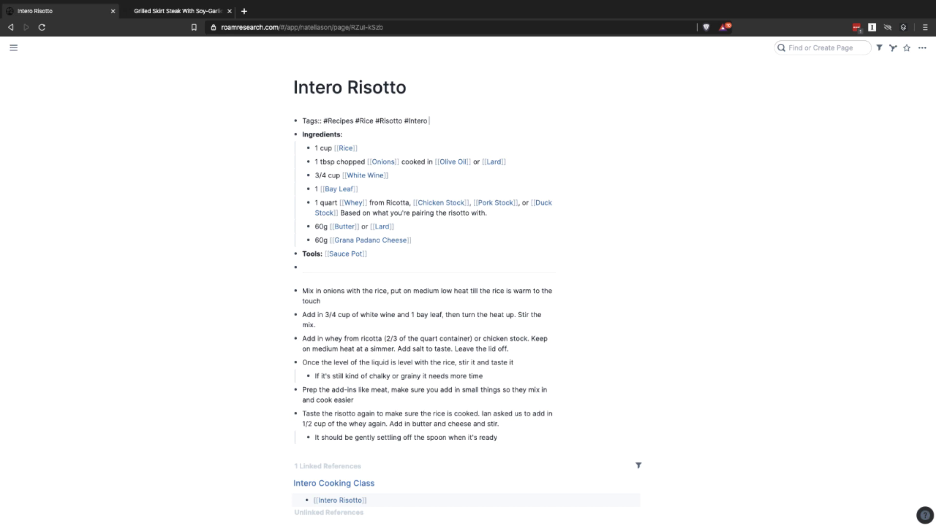
text(#Itali)
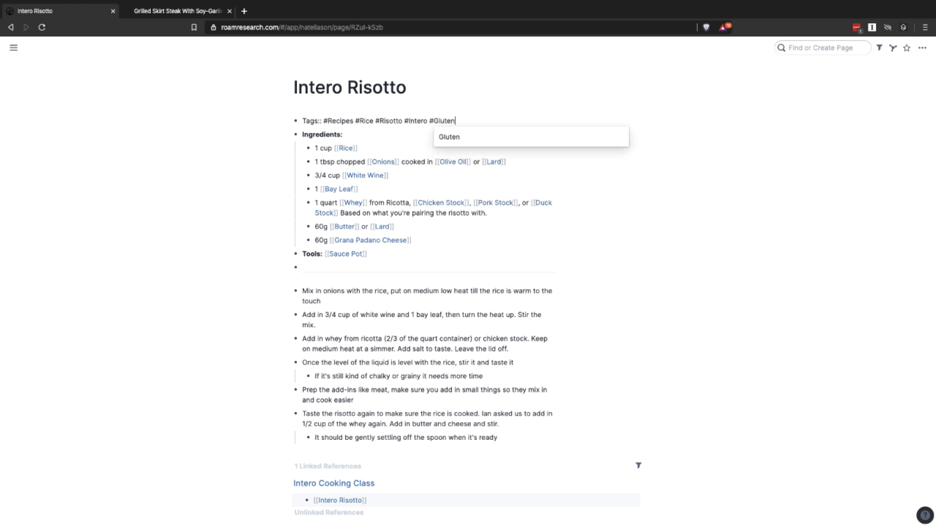
key(BackSpace)
key(BackSpace)
key(BackSpace)
key(BackSpace)
key(BackSpace)
text([[Gluten Free]])
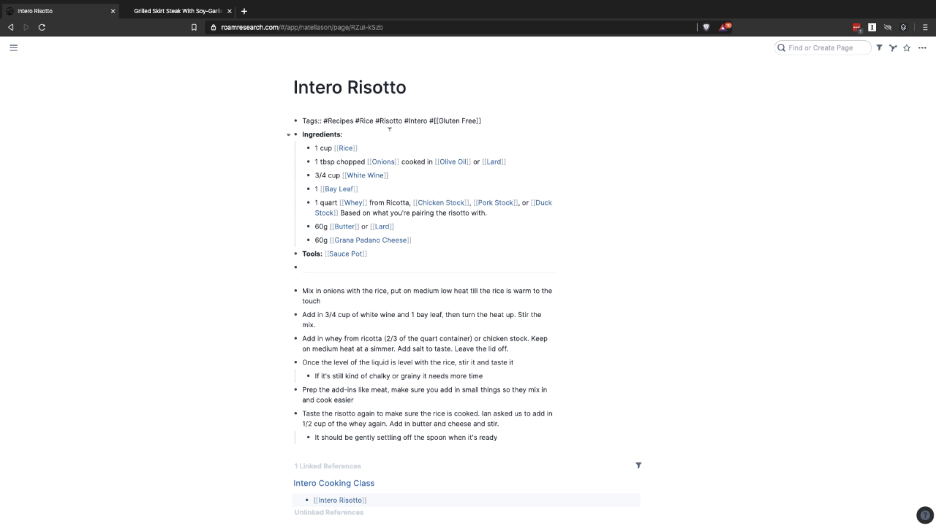
- On the Recipes page, add the query {{query: {and: [[Recipes]] [[Gluten Free]]}}}, returning Intero Risotto
key(Escape)
click(340, 122)
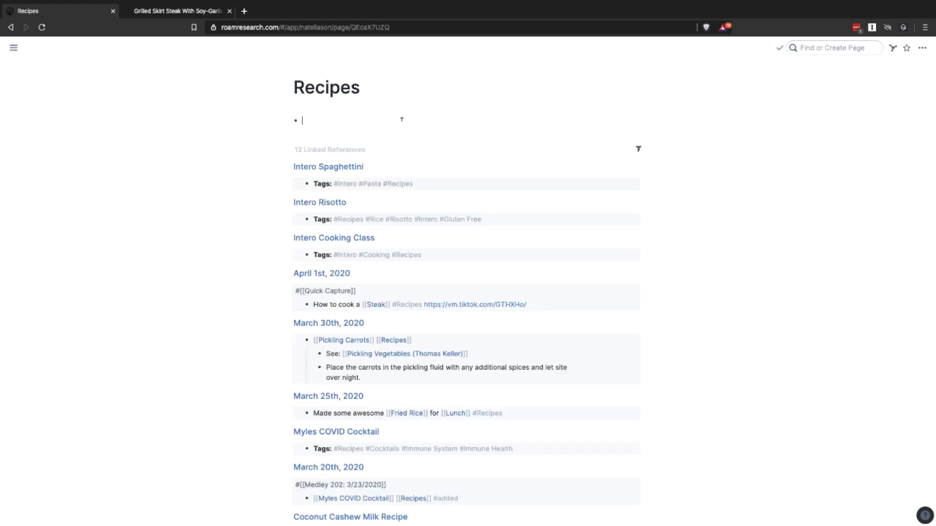
text({{query: {a)
text(nd: )
text([[Recipe)
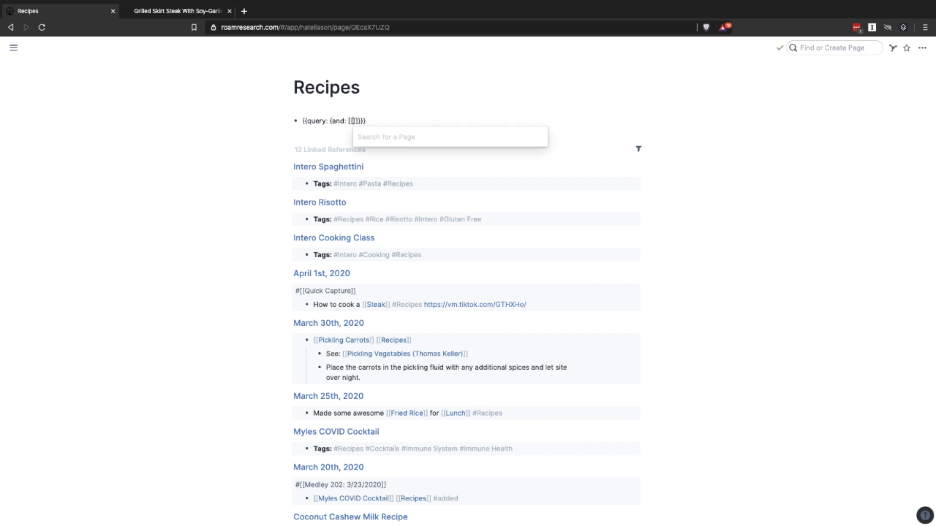
key(Return)
text([[Gluten)
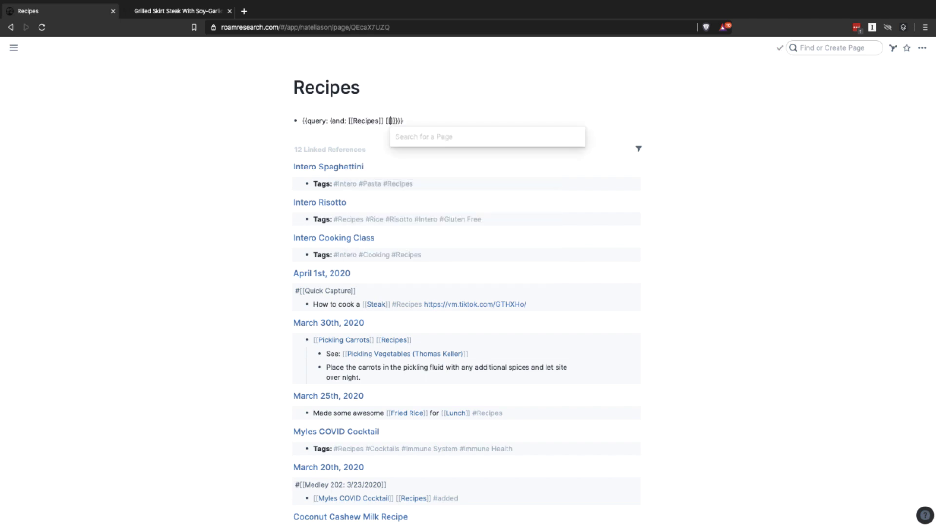
key(Down)
key(Return)
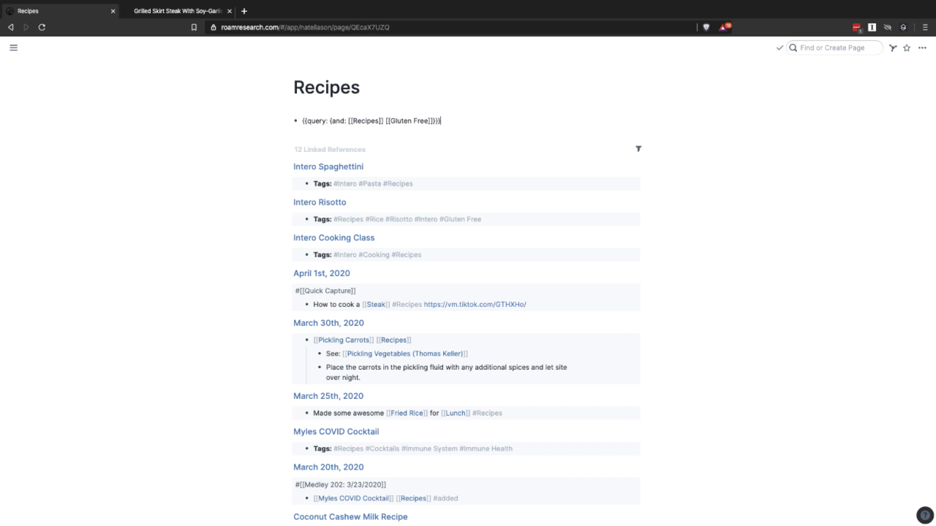
key(Return)
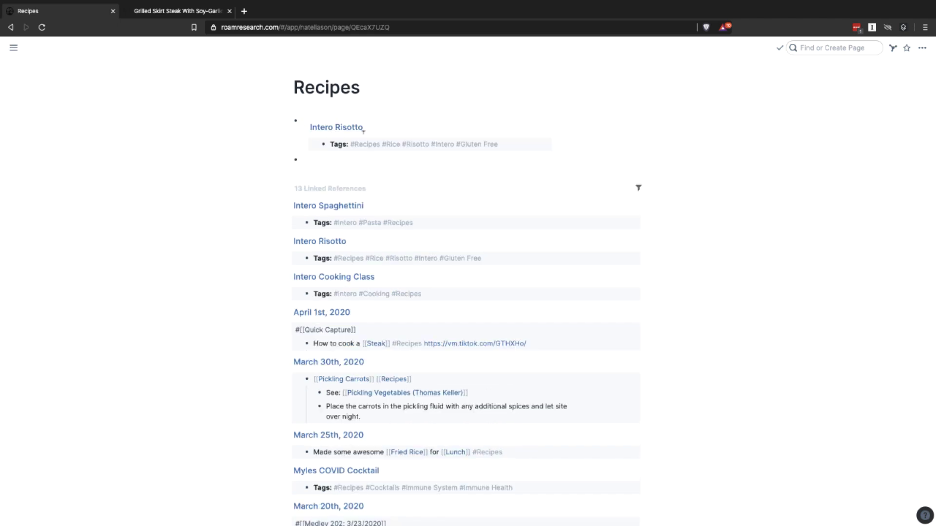
click(410, 161)
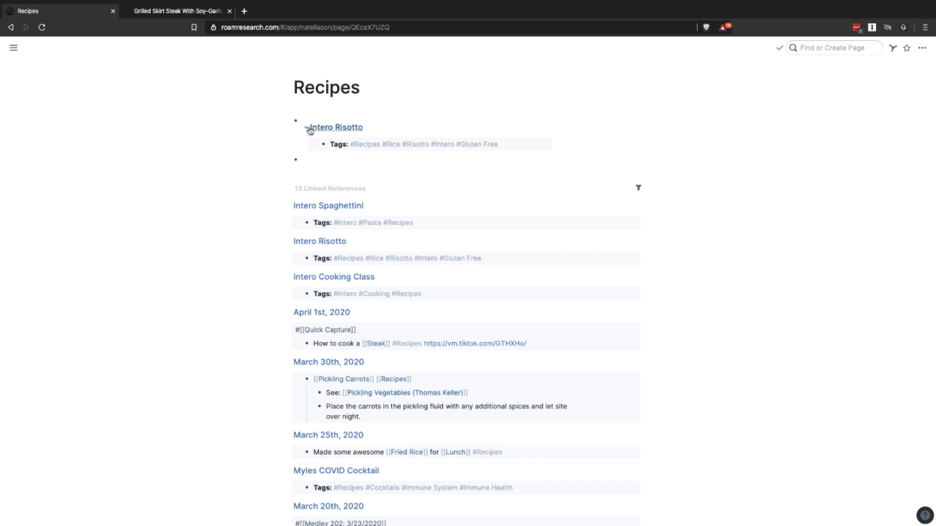